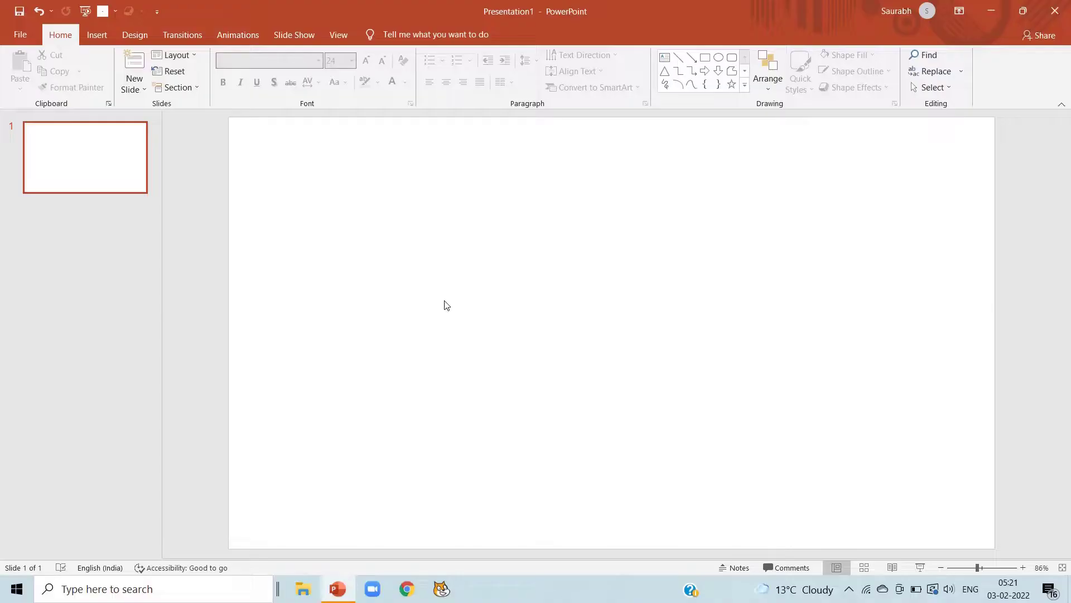
# Give the slide background a linear gradient fill, near-white at top to light blue.
pyautogui.rightClick(444, 304)
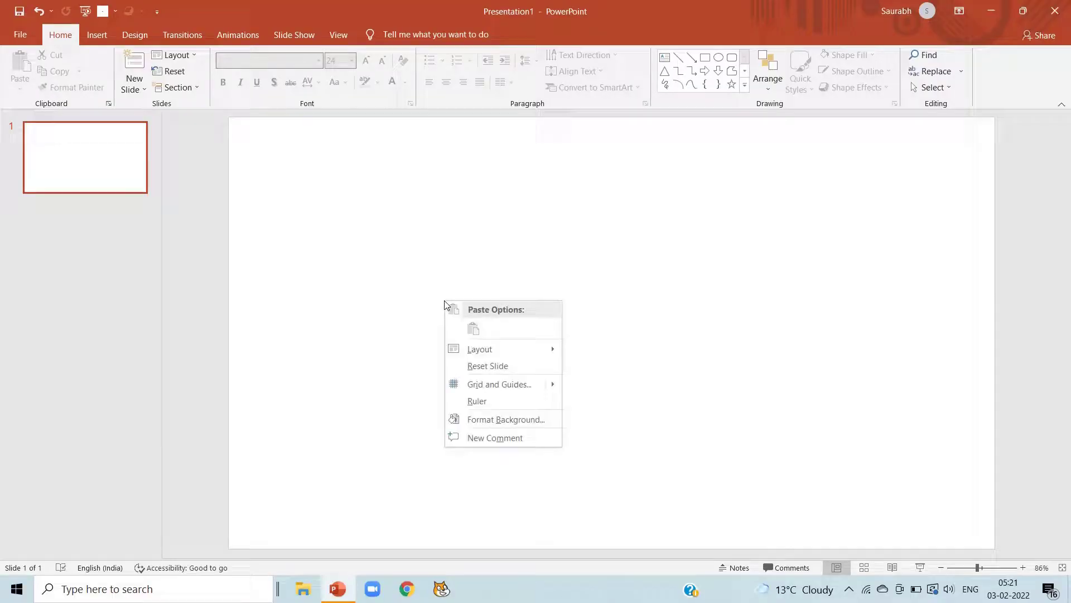
pyautogui.click(506, 419)
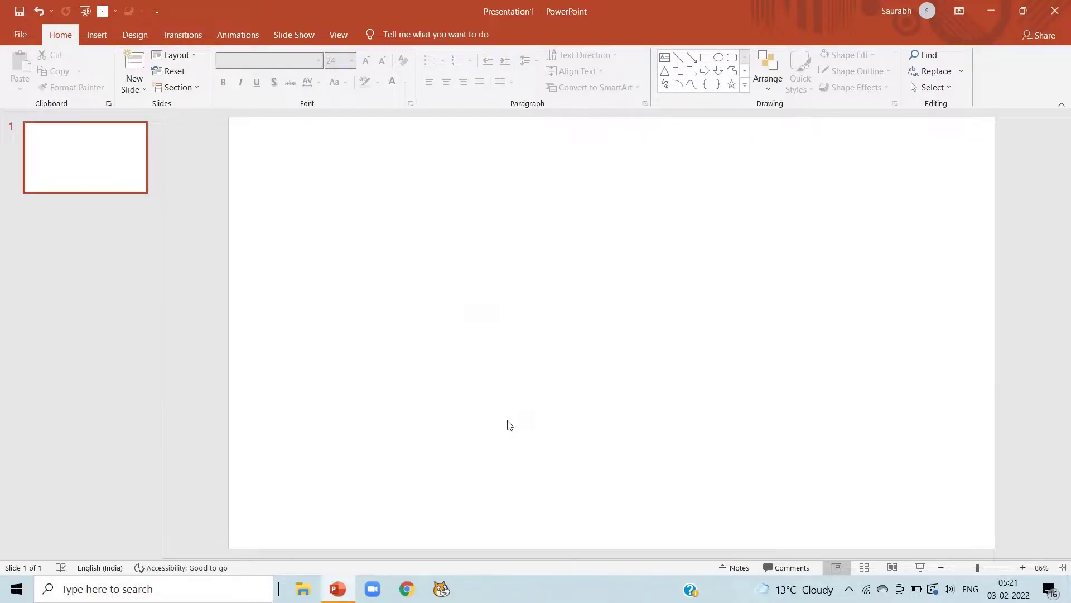
pyautogui.click(916, 218)
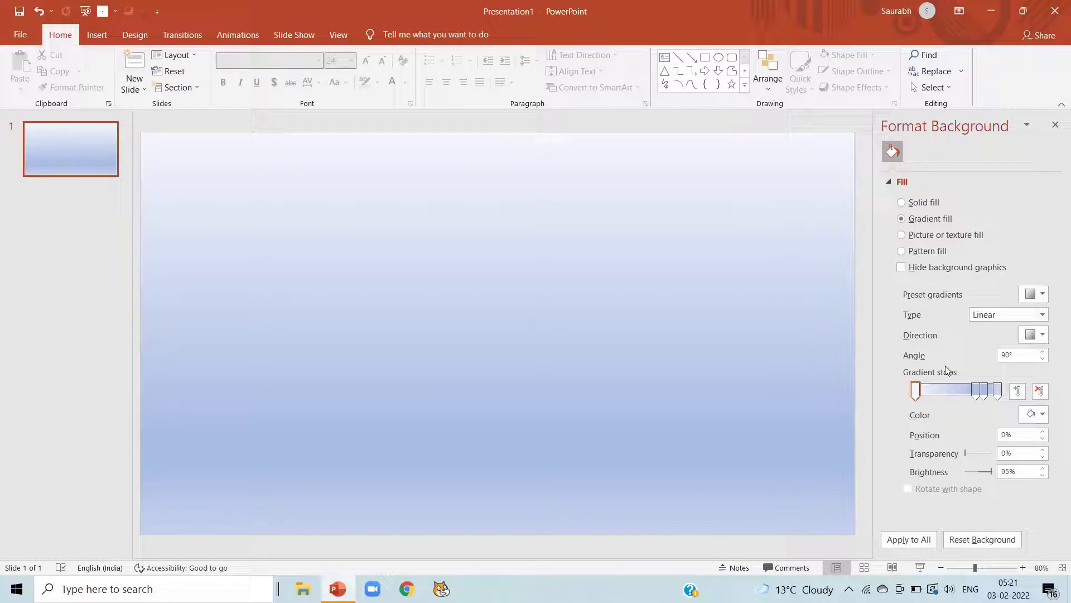
pyautogui.click(1035, 413)
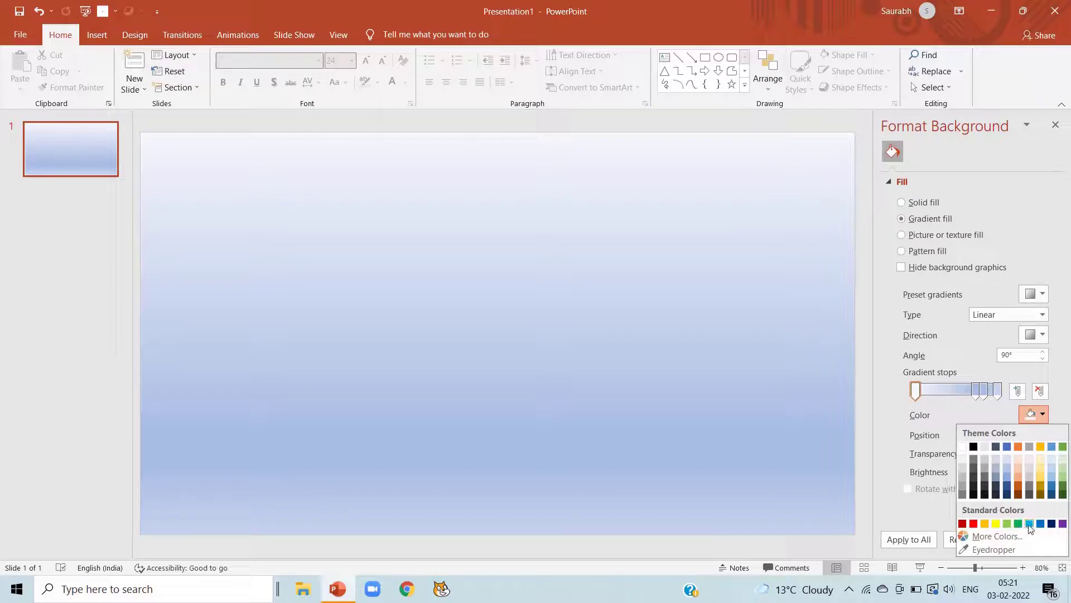
pyautogui.click(977, 414)
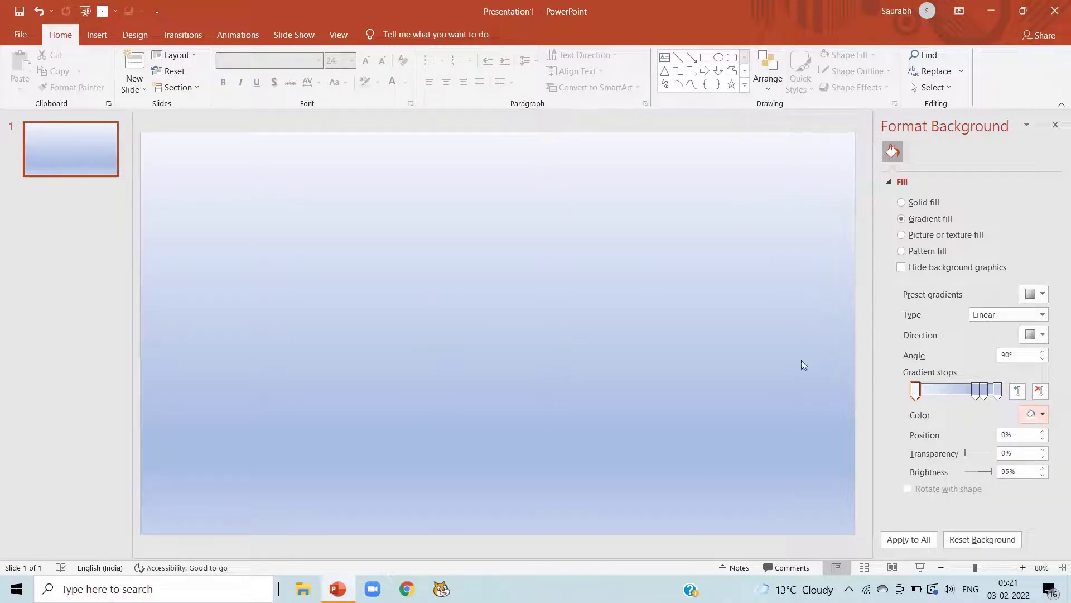
pyautogui.click(1056, 126)
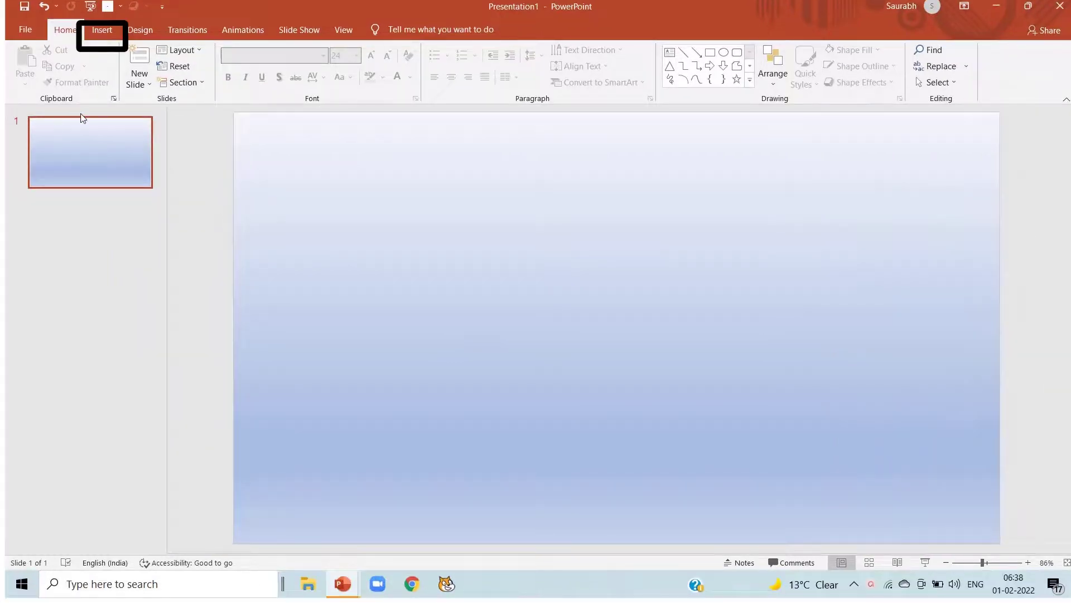
# Draw a tall rounded rectangle on the right side of the slide.
pyautogui.click(100, 32)
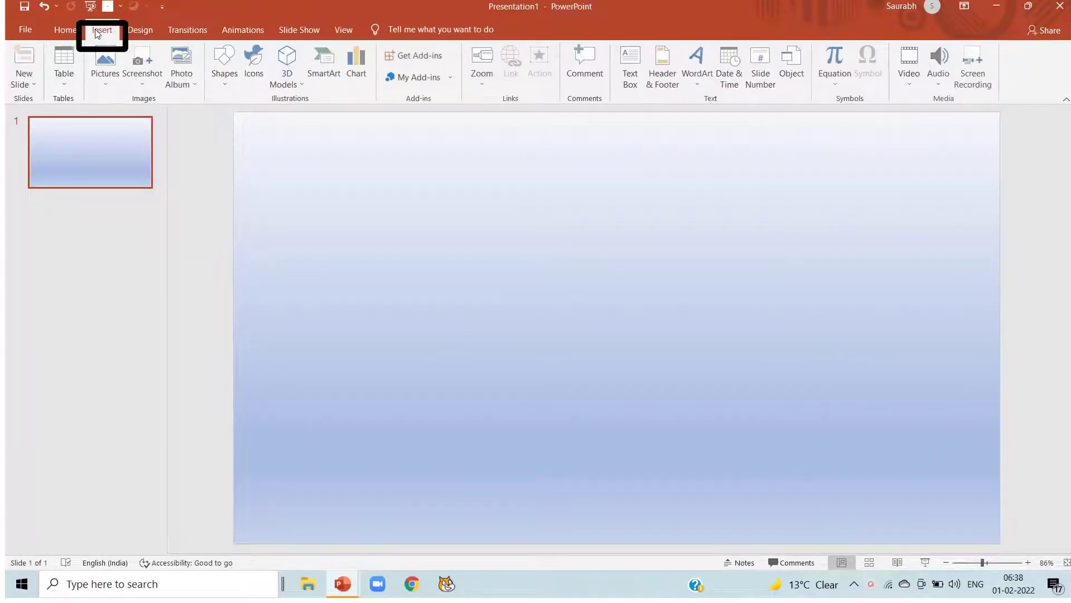
pyautogui.click(233, 85)
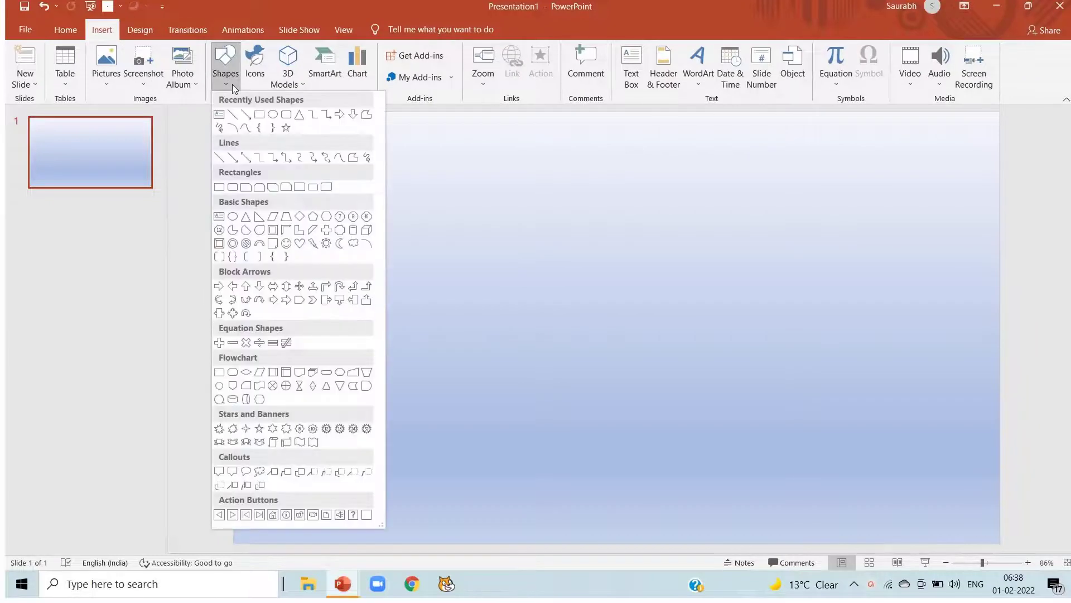
pyautogui.click(287, 115)
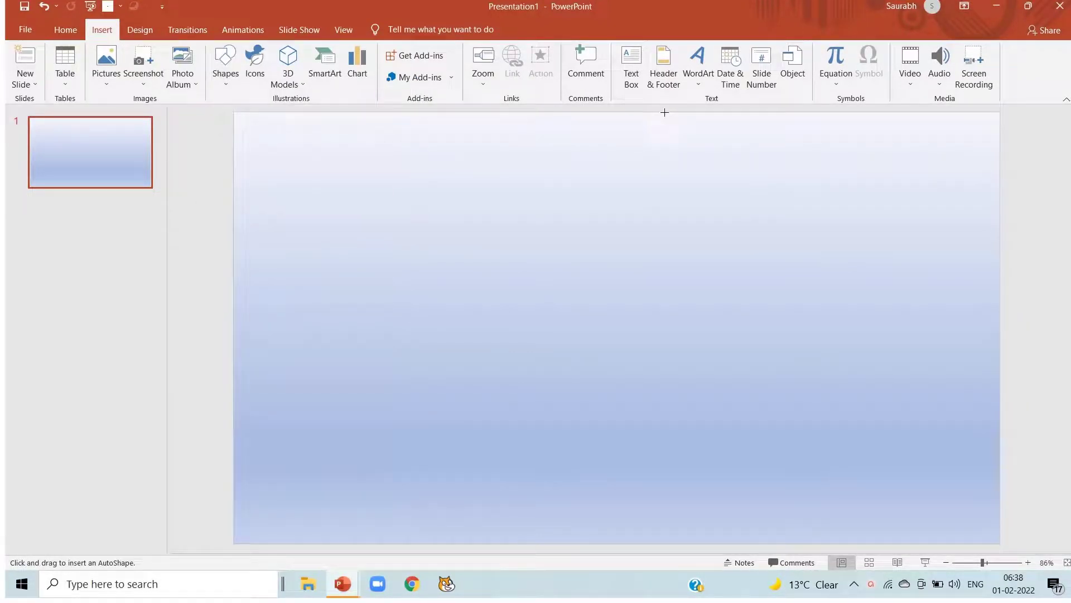
pyautogui.moveTo(666, 114); pyautogui.dragTo(966, 540)
pyautogui.moveTo(880, 501); pyautogui.dragTo(863, 503)
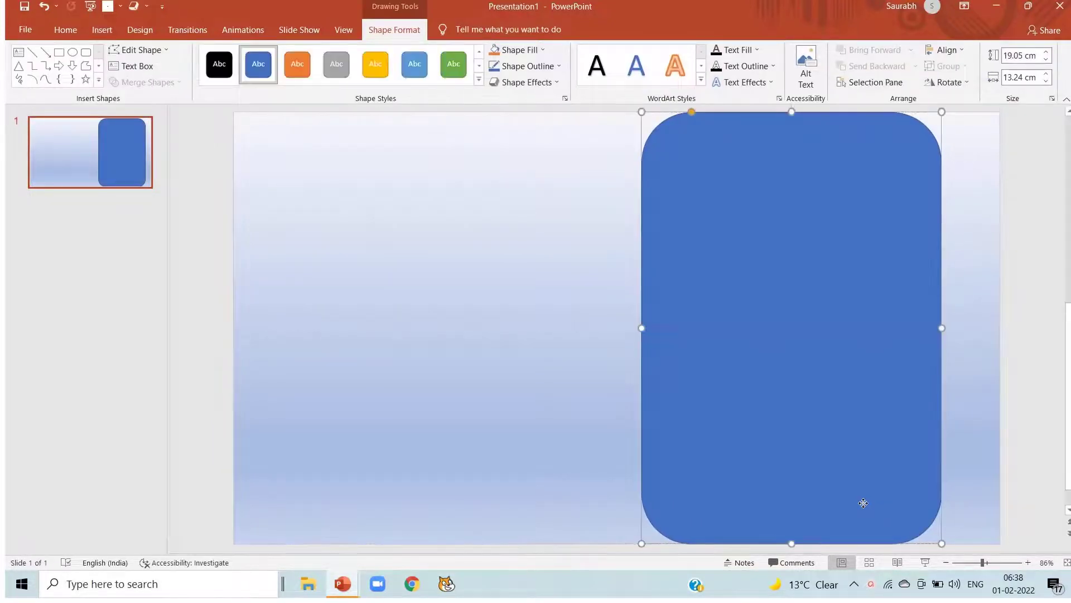
# Fill the rounded rectangle with the walnut wood texture.
pyautogui.rightClick(858, 472)
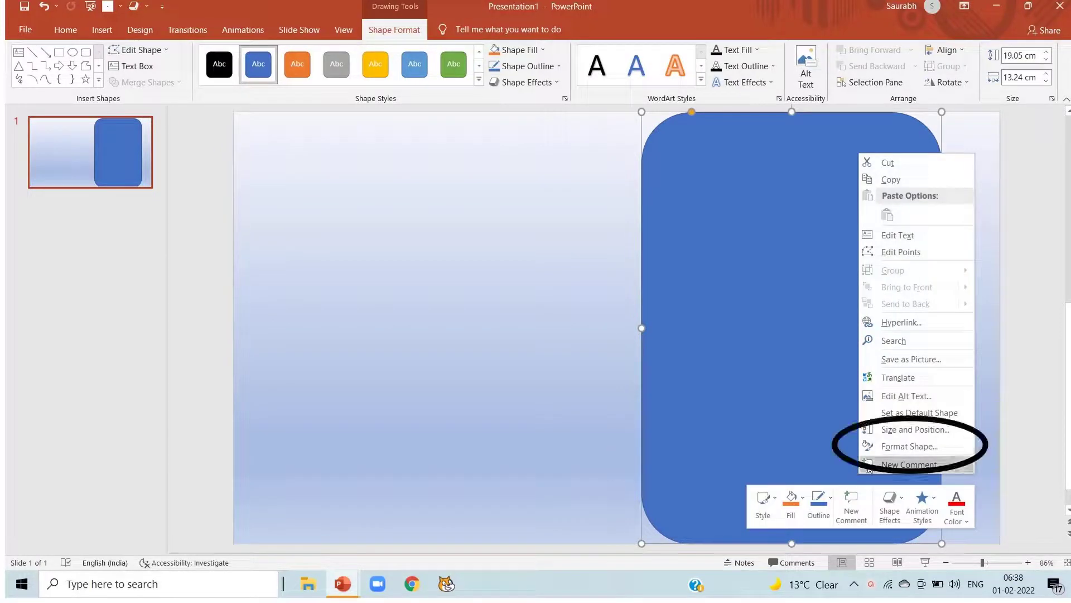
pyautogui.click(893, 447)
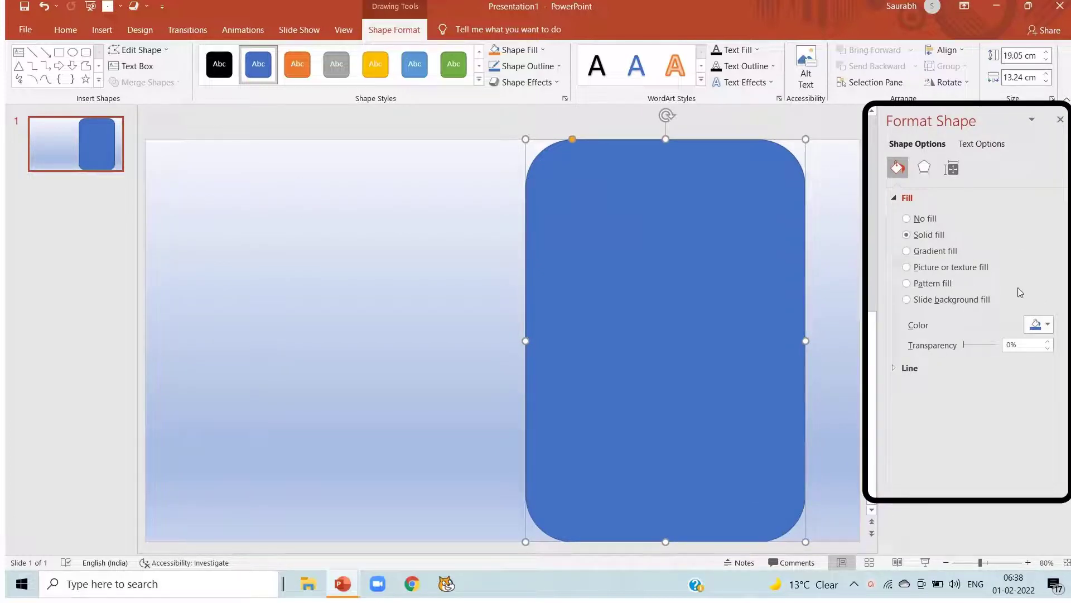
pyautogui.click(931, 269)
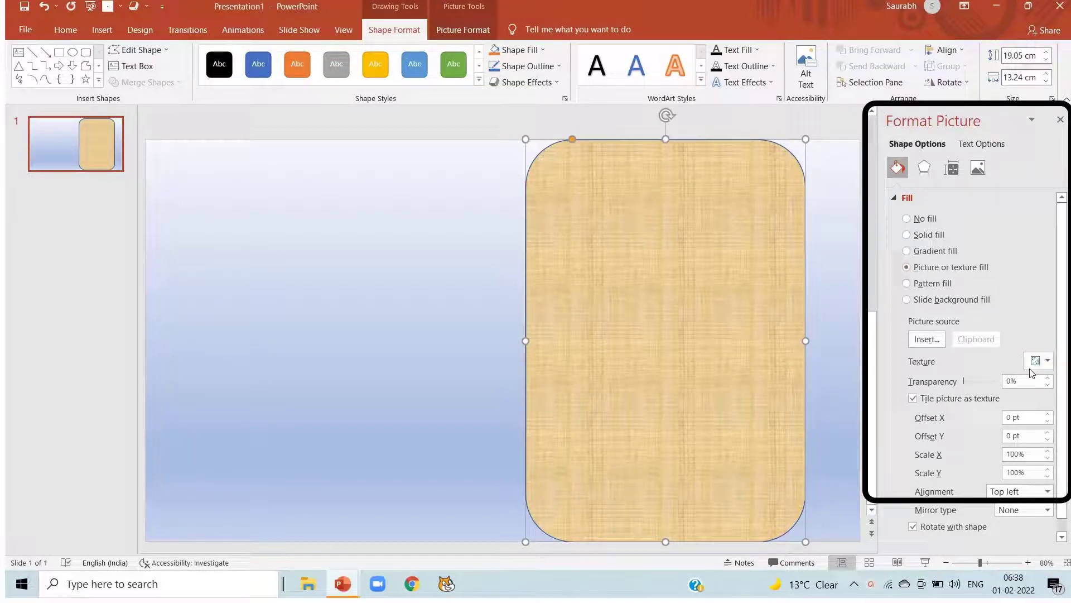
pyautogui.click(1047, 361)
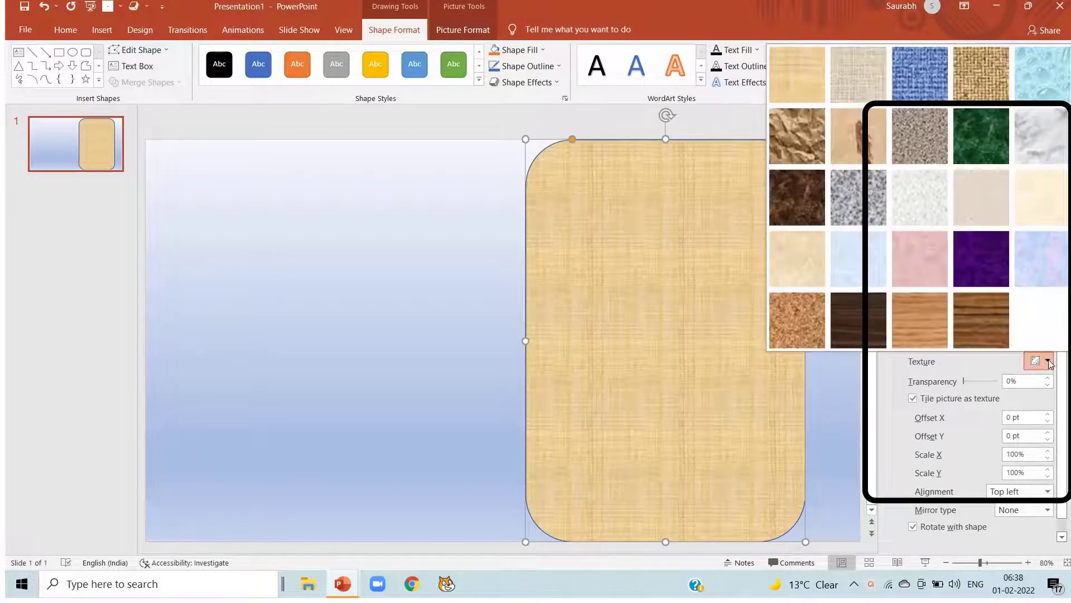
pyautogui.click(995, 325)
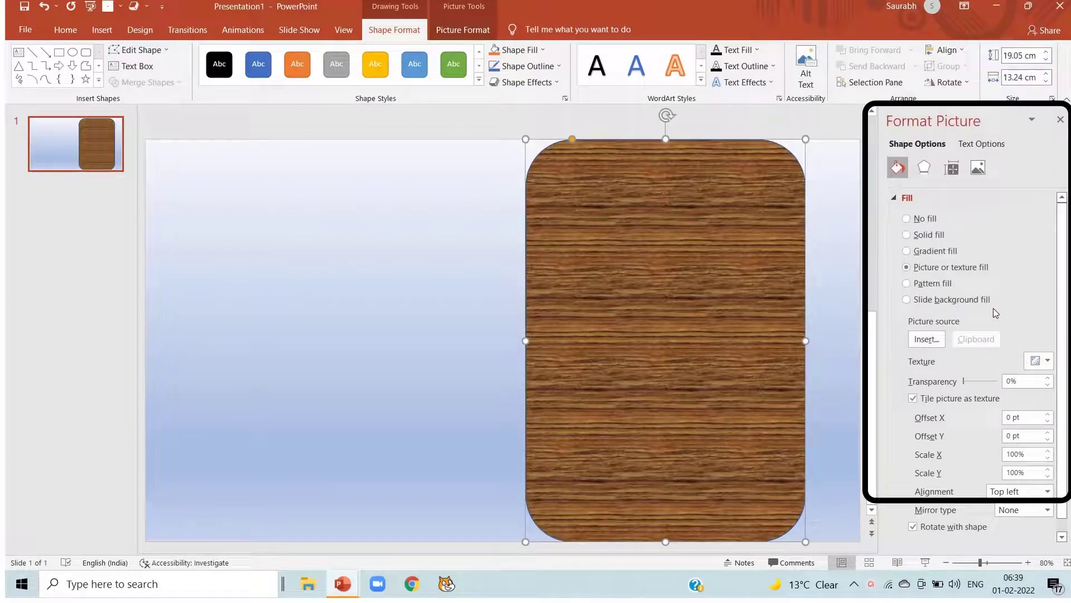
pyautogui.click(1060, 122)
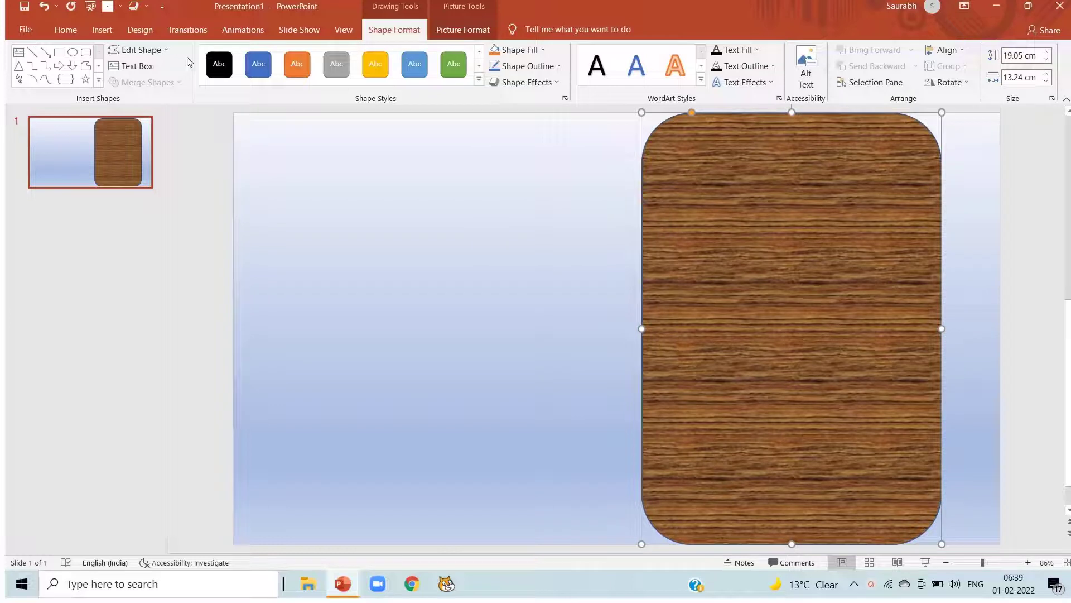
# Insert a white WordArt box reading 'Travel'.
pyautogui.click(107, 31)
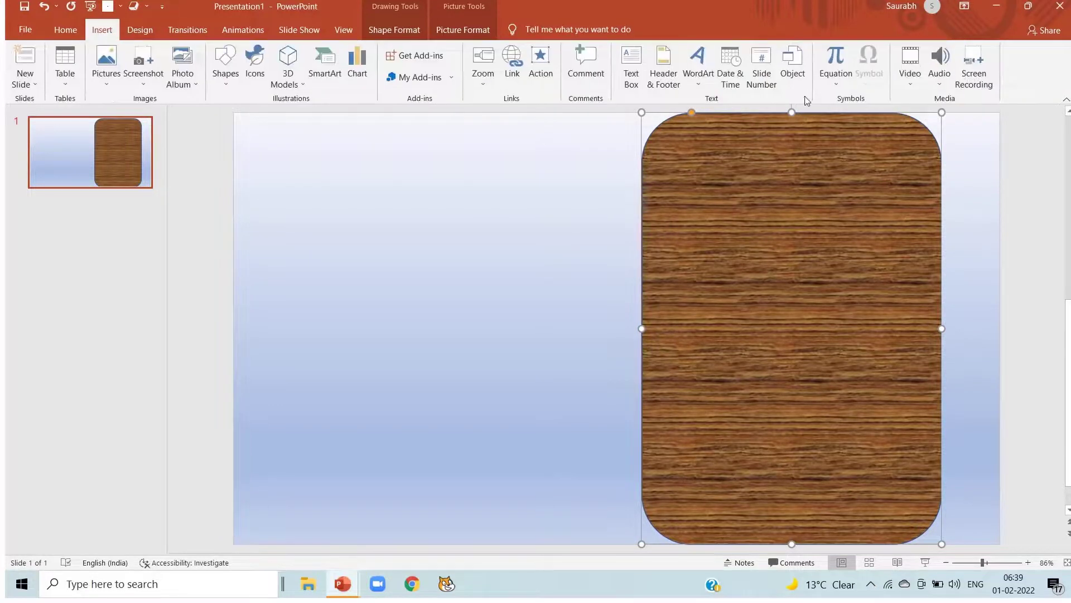
pyautogui.click(698, 65)
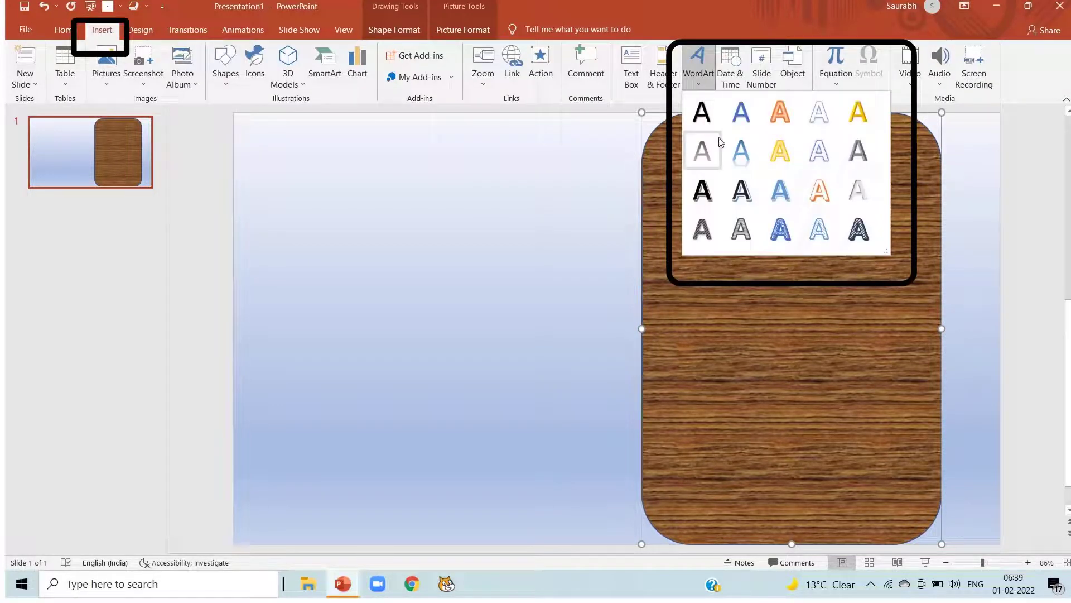
pyautogui.click(822, 163)
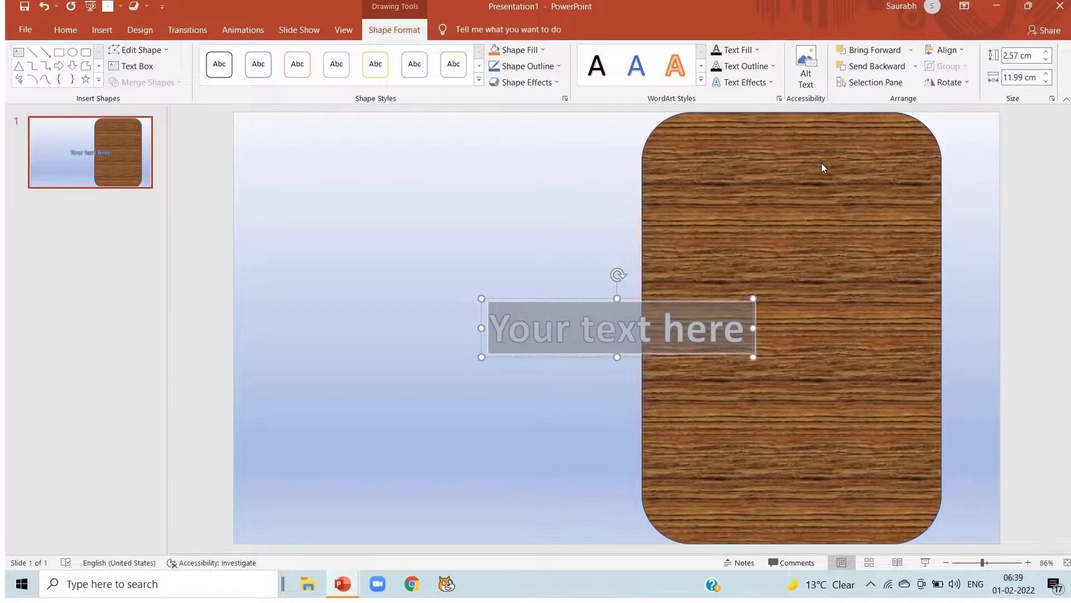
pyautogui.write('Tra')
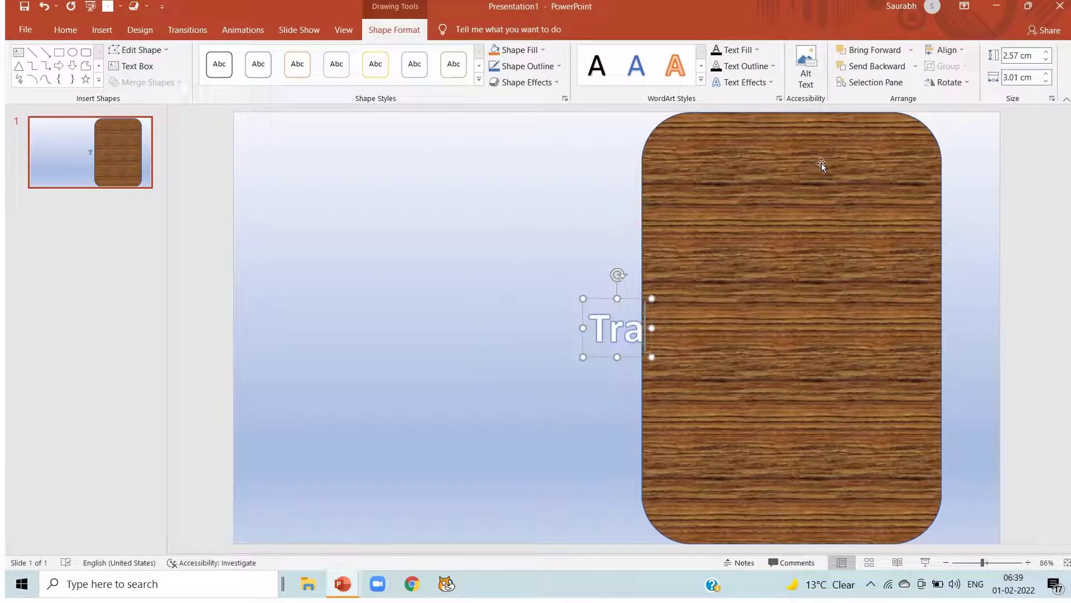
pyautogui.write('vel')
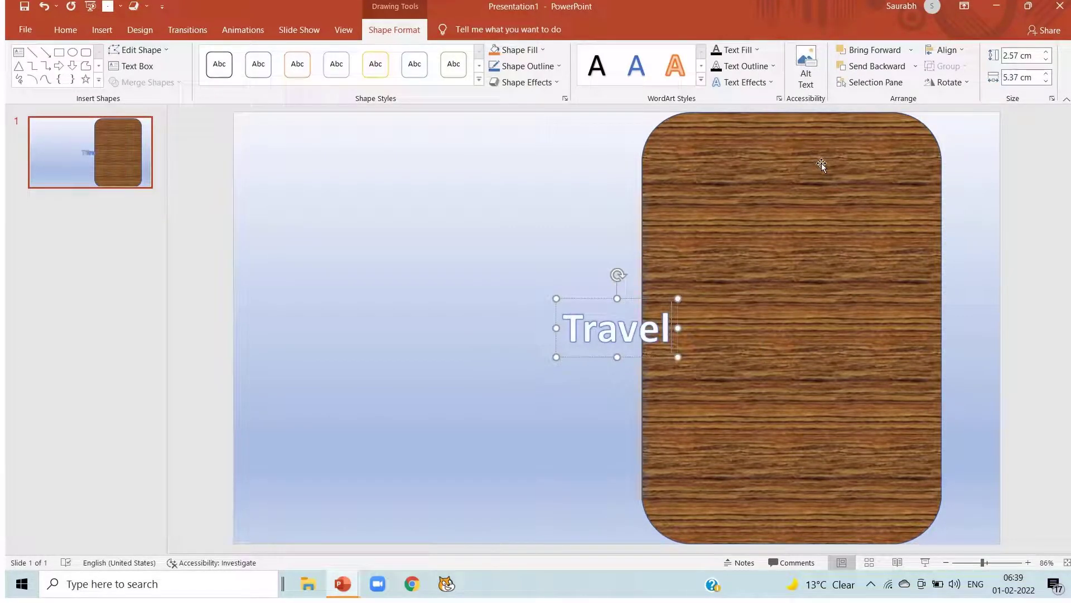
# Set TRAVEL to Algerian at 72 pt and place it across the top of the wood panel.
pyautogui.hotkey('ctrl', 'a')
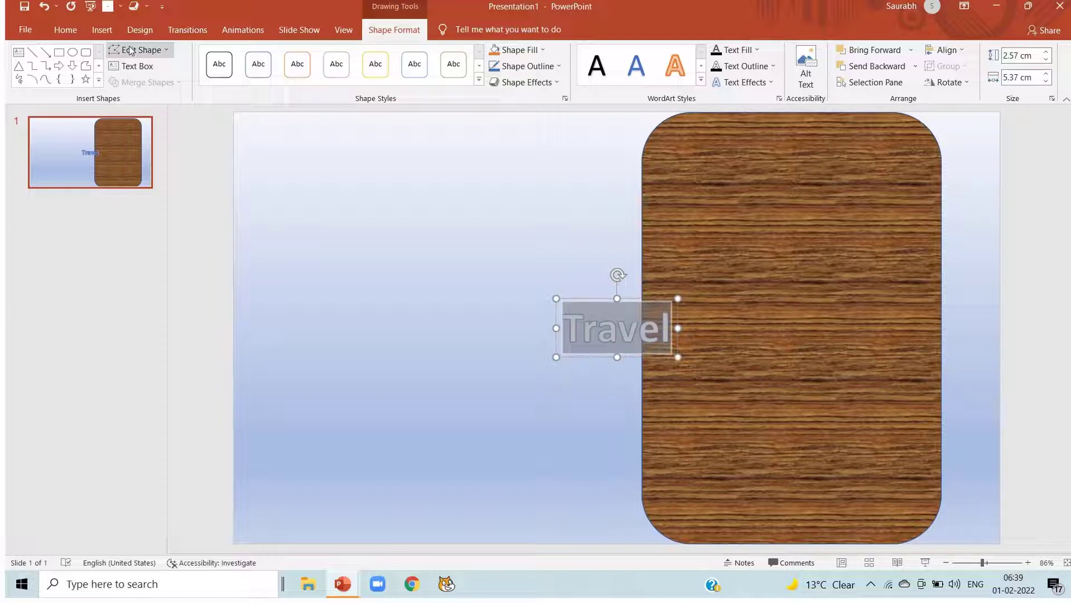
pyautogui.click(70, 30)
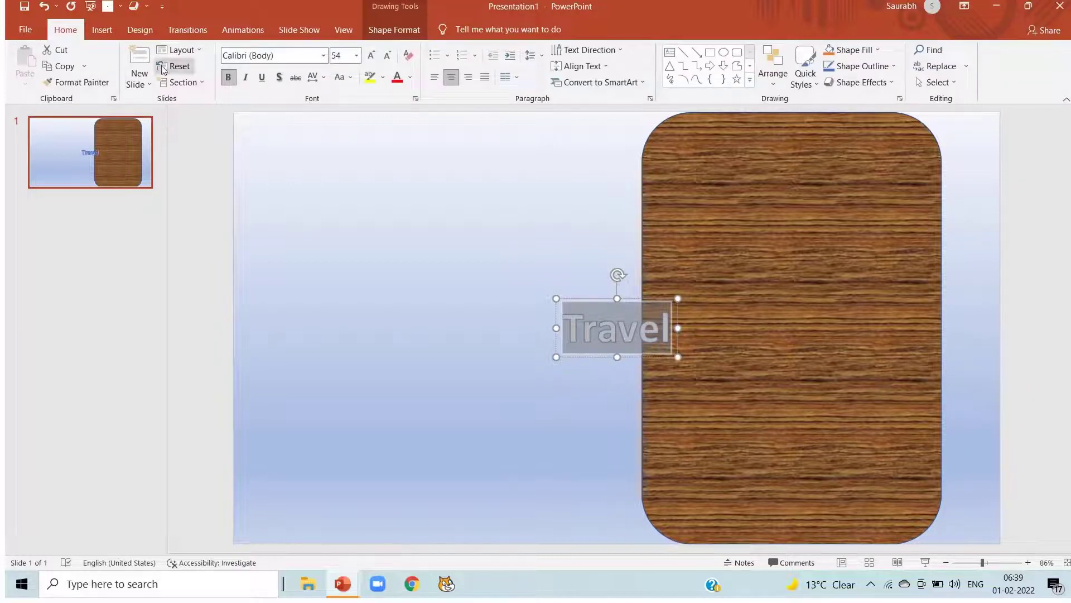
pyautogui.click(323, 55)
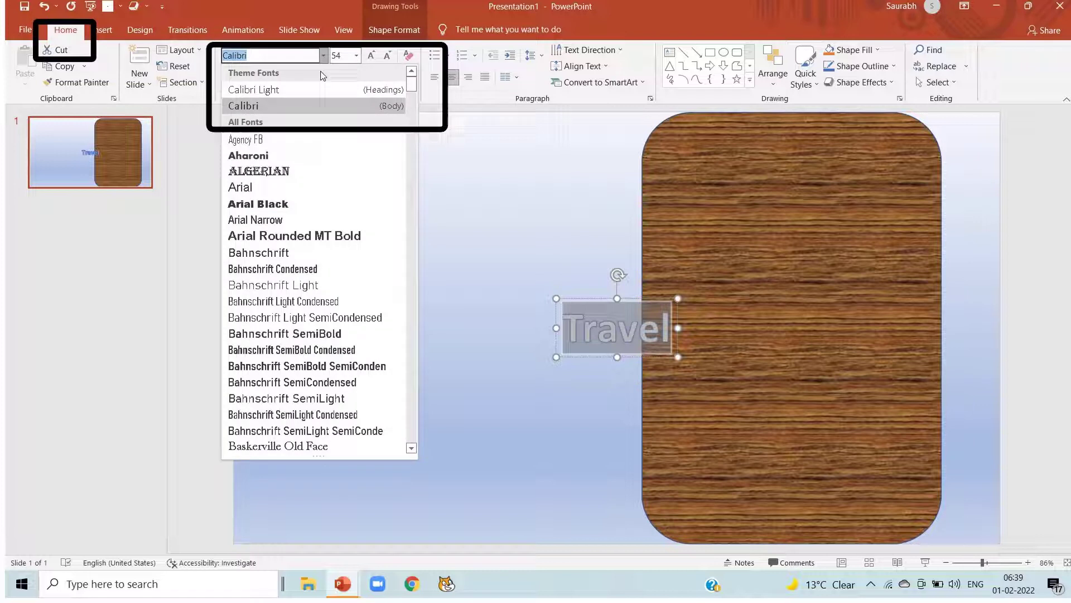
pyautogui.click(314, 177)
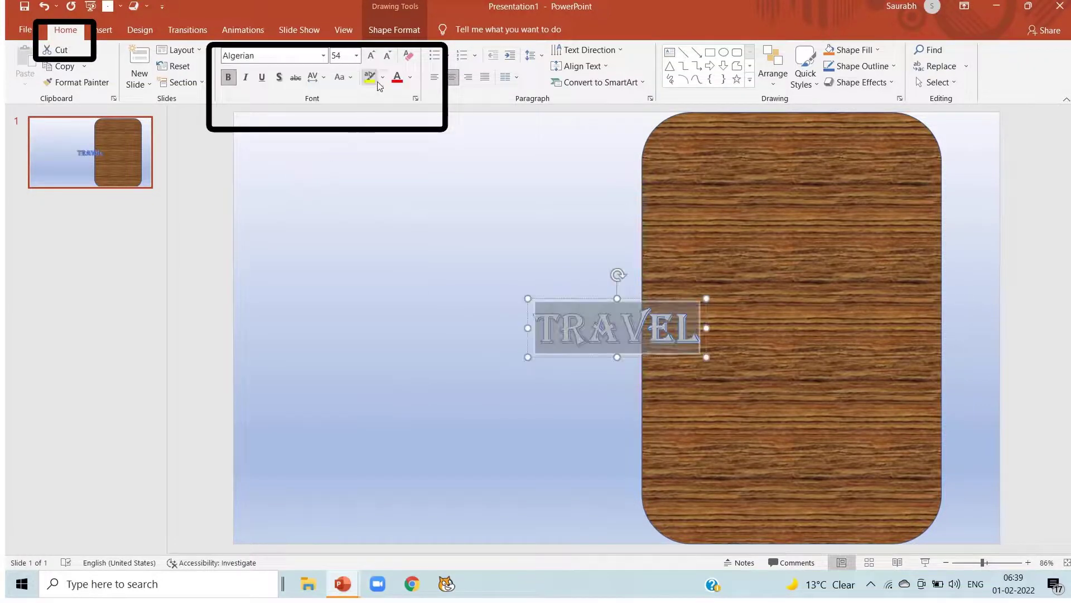
pyautogui.click(371, 55)
pyautogui.click(372, 57)
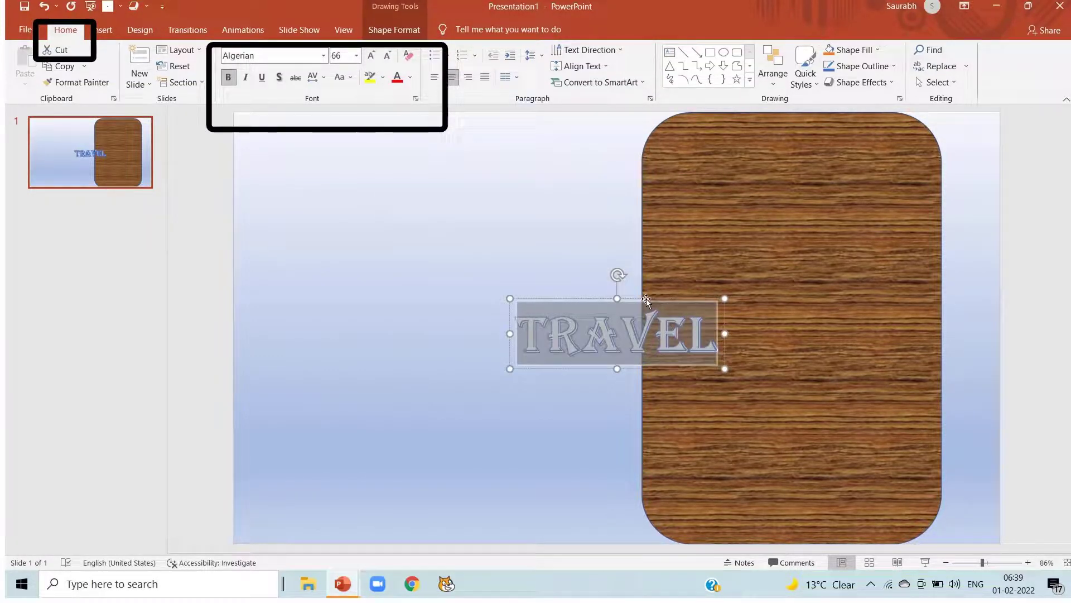
pyautogui.moveTo(646, 299)
pyautogui.mouseDown()
pyautogui.moveTo(728, 241)
pyautogui.moveTo(806, 141)
pyautogui.moveTo(823, 141)
pyautogui.mouseUp()
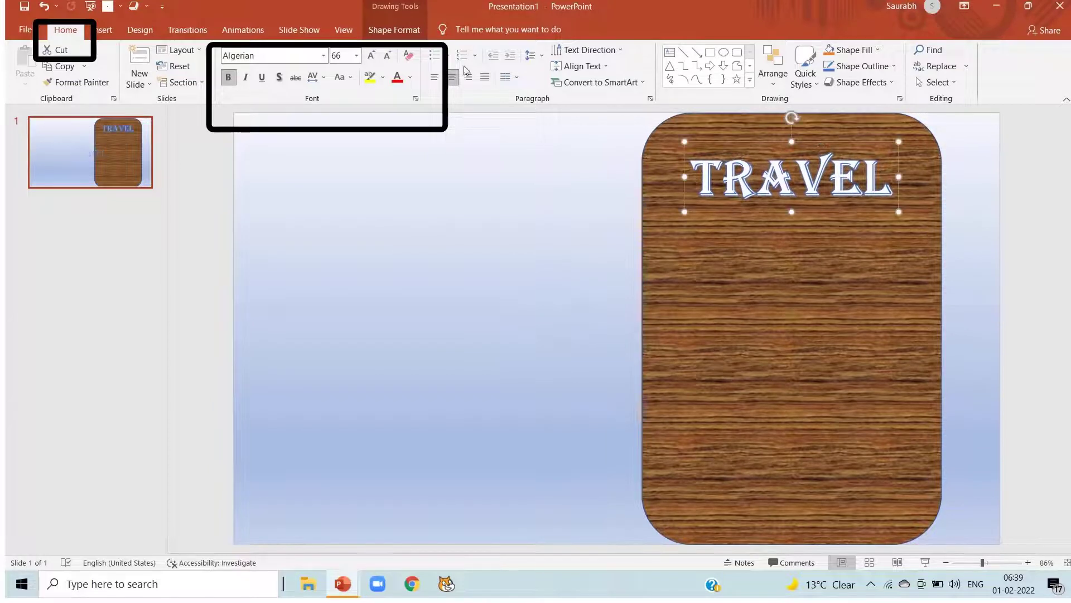
pyautogui.click(371, 55)
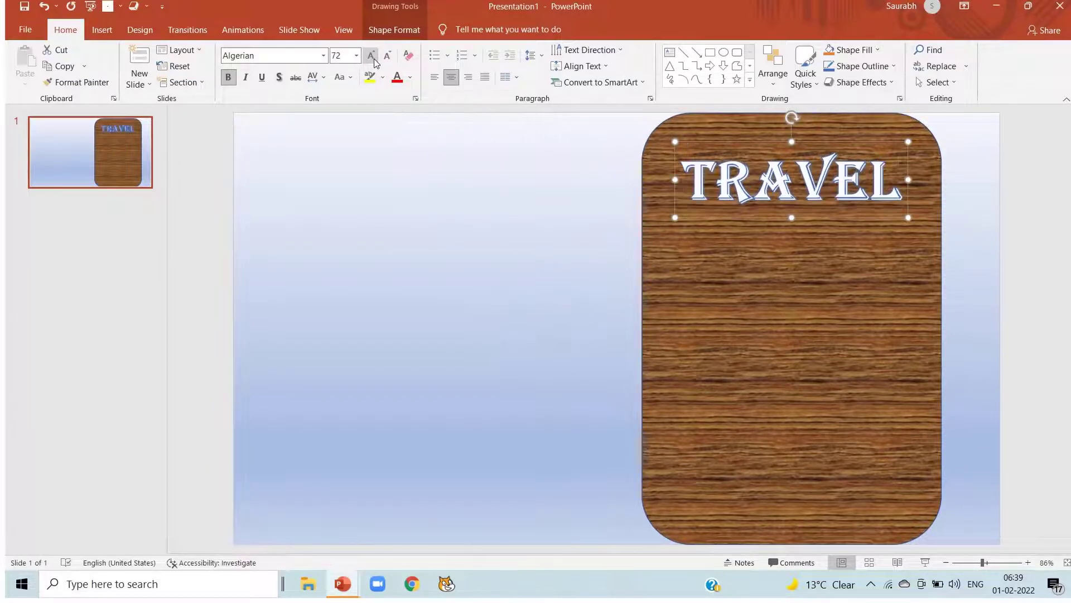
pyautogui.click(725, 314)
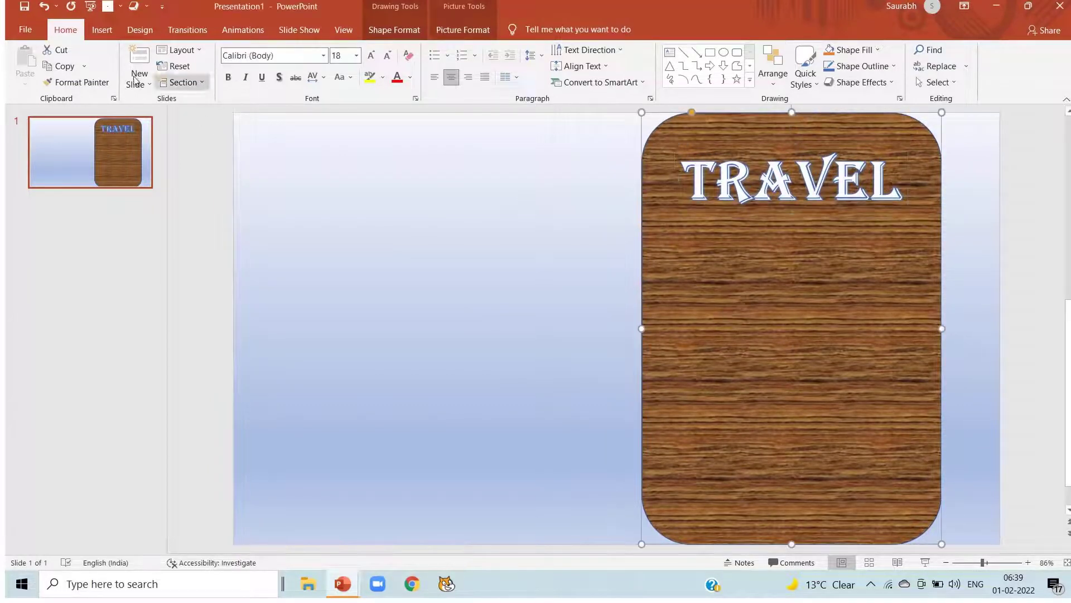
pyautogui.click(102, 35)
# Draw a diagonal line rising up-right across the wood panel below TRAVEL.
pyautogui.click(228, 84)
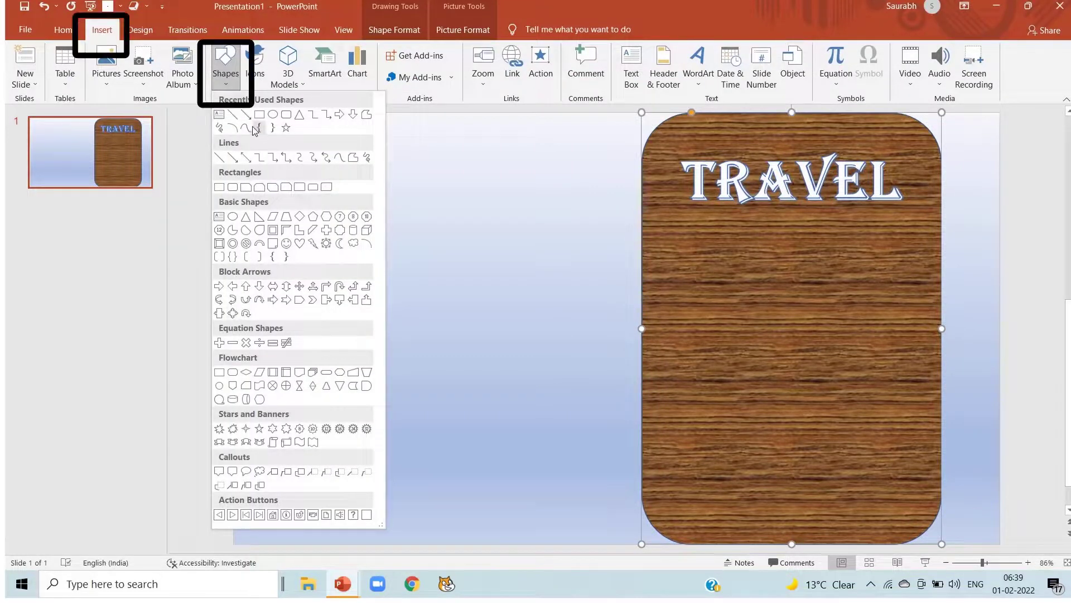
pyautogui.click(246, 116)
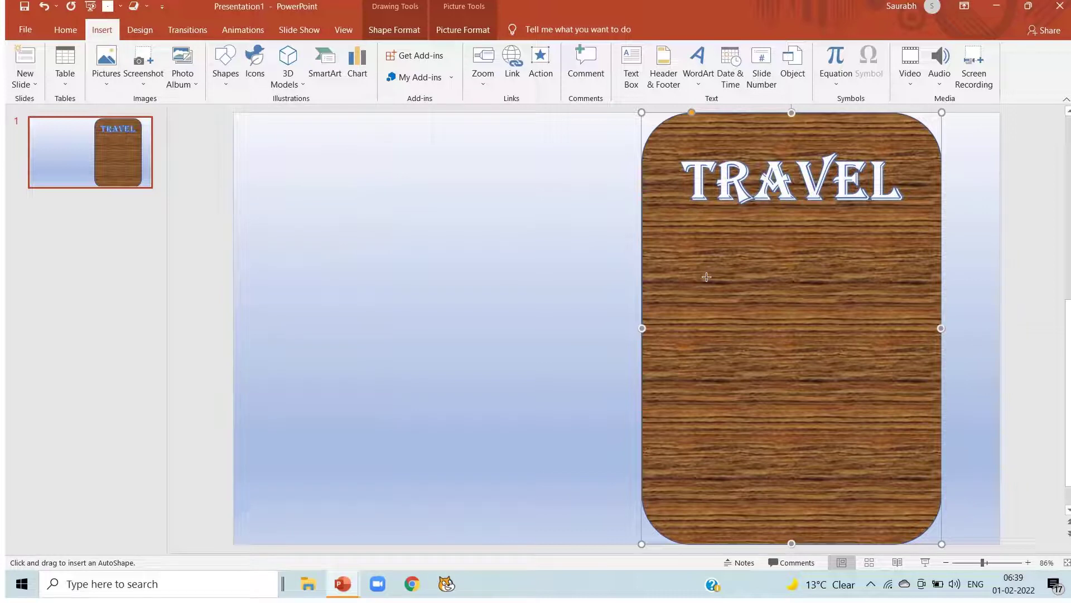
pyautogui.moveTo(720, 278)
pyautogui.mouseDown()
pyautogui.moveTo(859, 217)
pyautogui.moveTo(821, 233)
pyautogui.moveTo(828, 241)
pyautogui.mouseUp()
# Style the line as an orange arrow with 6 pt weight.
pyautogui.click(549, 69)
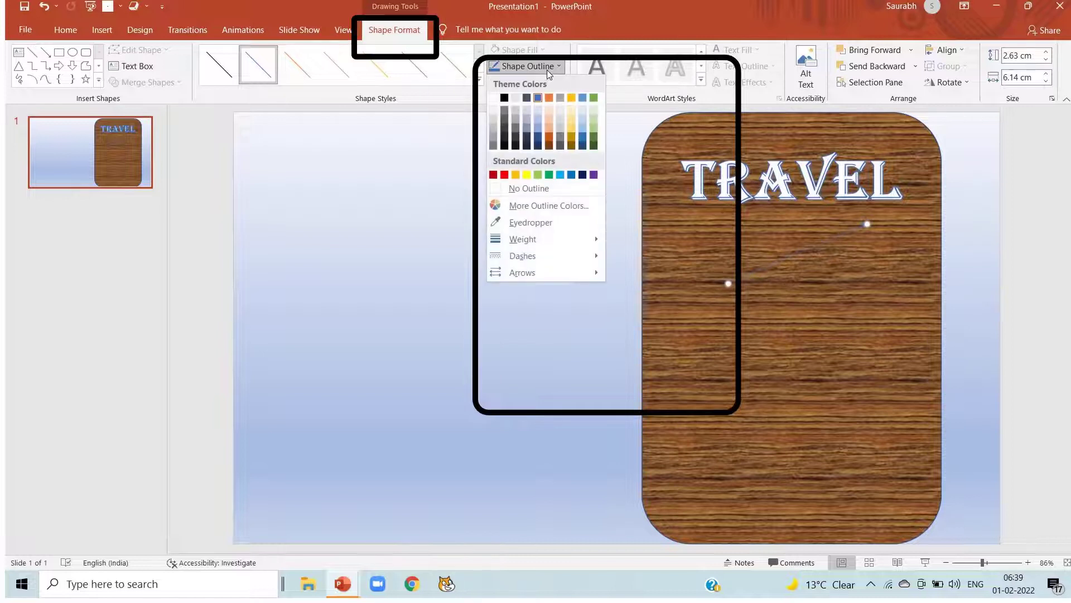
pyautogui.moveTo(560, 276)
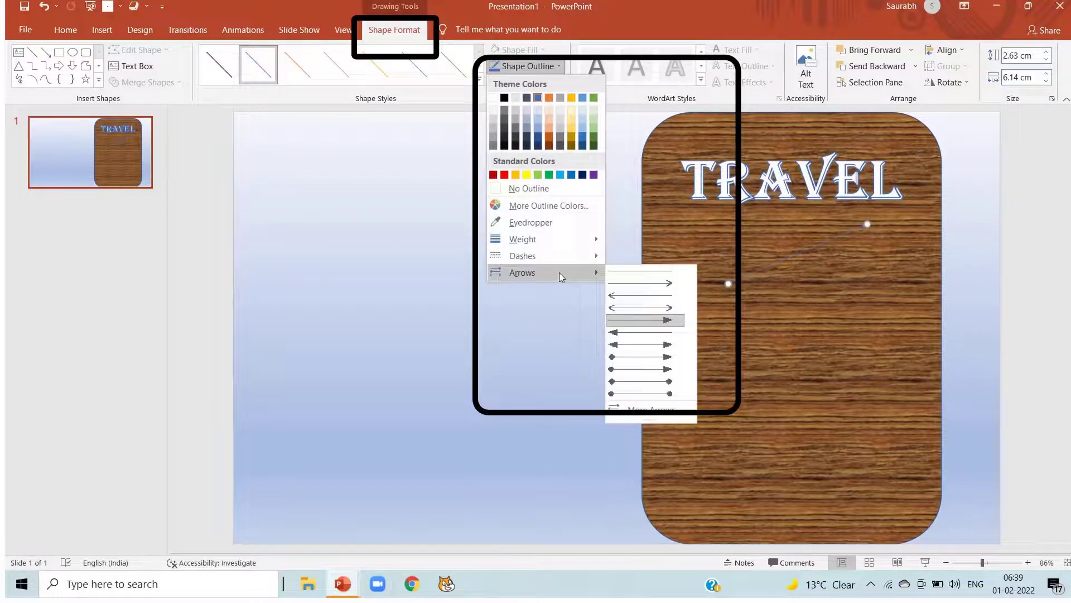
pyautogui.click(642, 286)
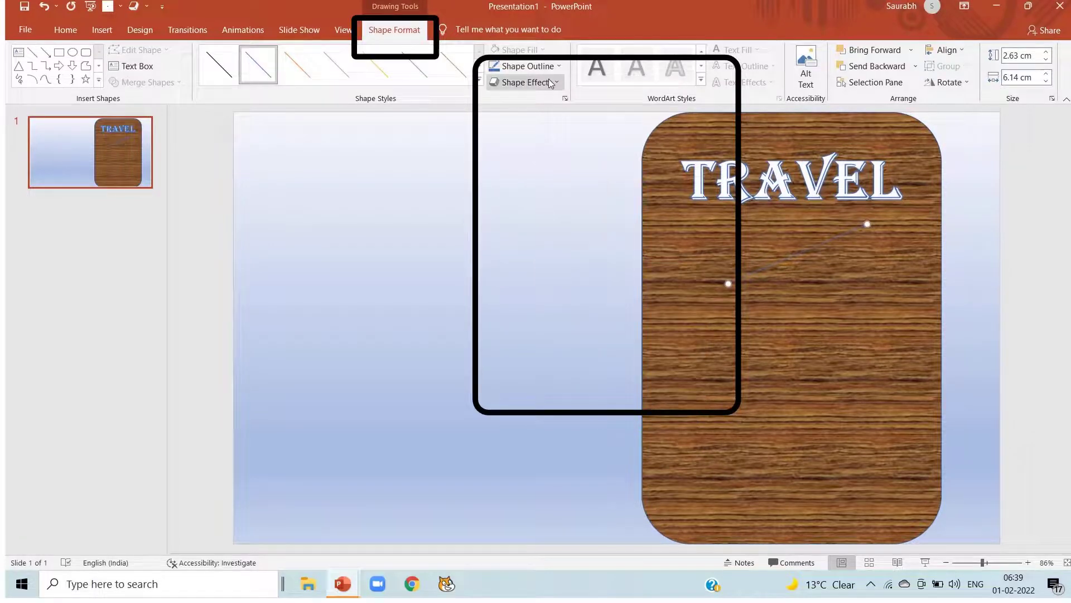
pyautogui.click(527, 66)
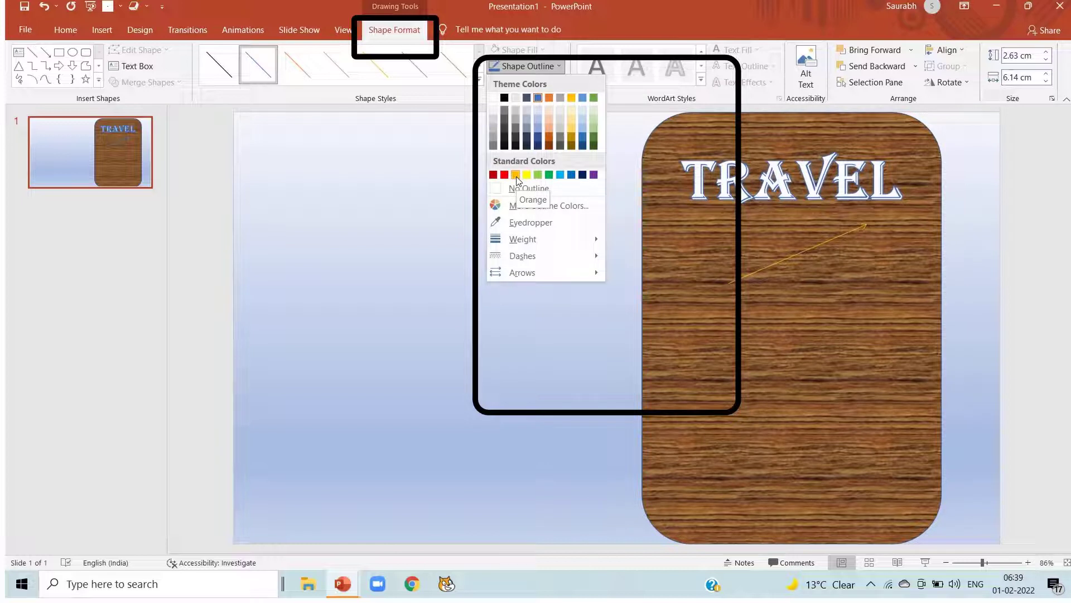
pyautogui.click(516, 176)
pyautogui.click(544, 67)
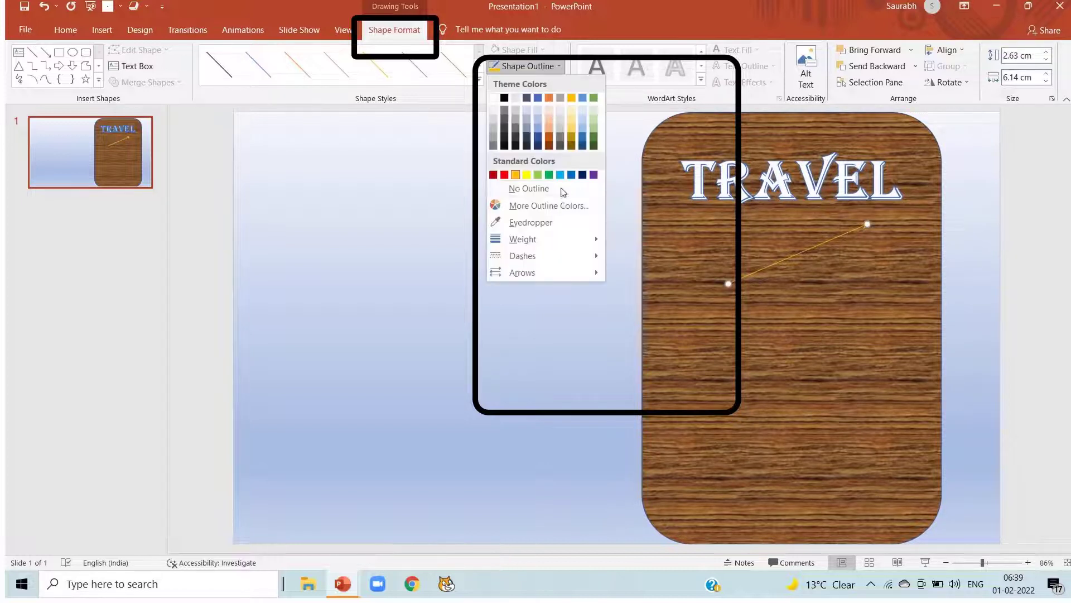
pyautogui.moveTo(580, 246)
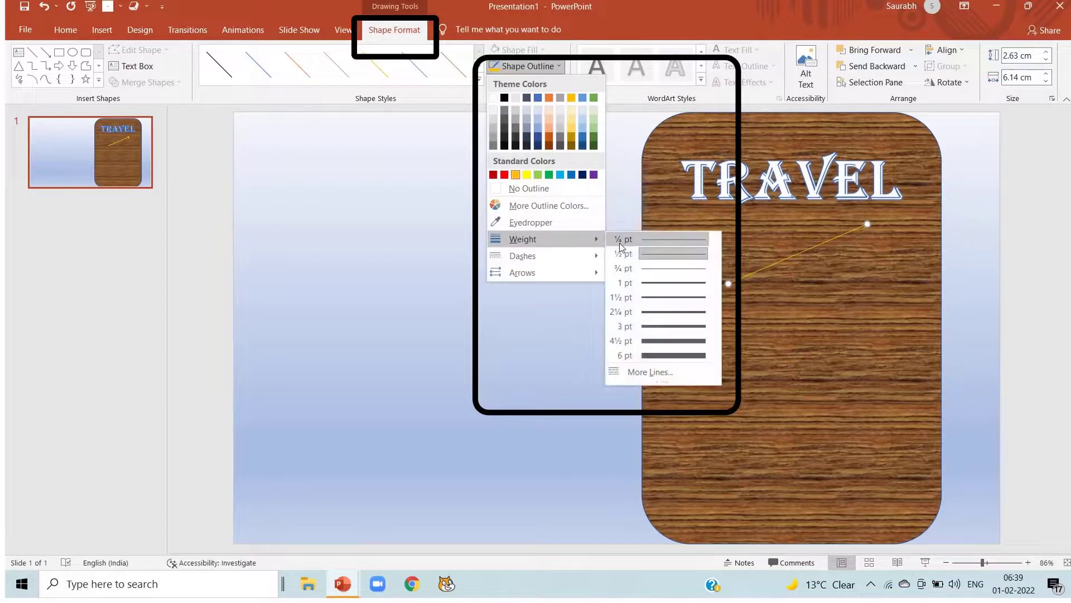
pyautogui.click(668, 357)
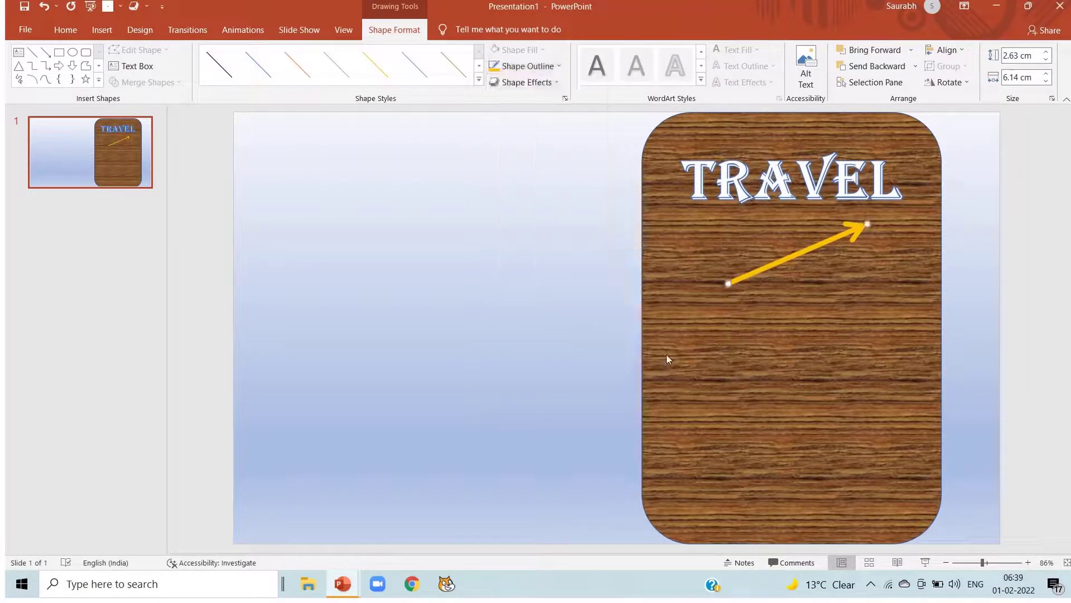
# Insert white WordArt with 'Any' and 'Where' on two lines, then select its text.
pyautogui.click(102, 31)
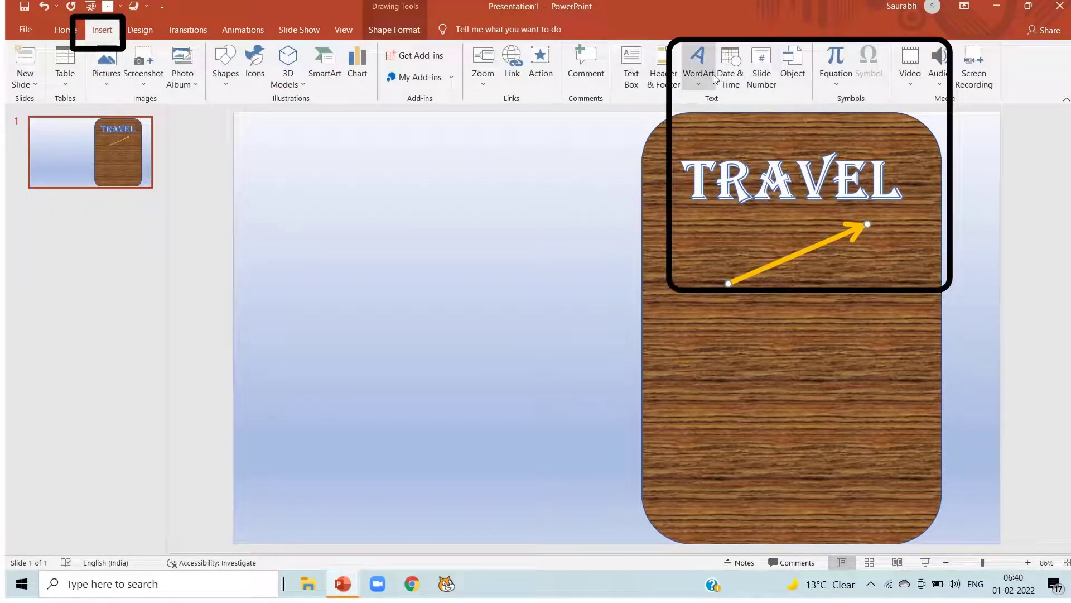
pyautogui.click(698, 66)
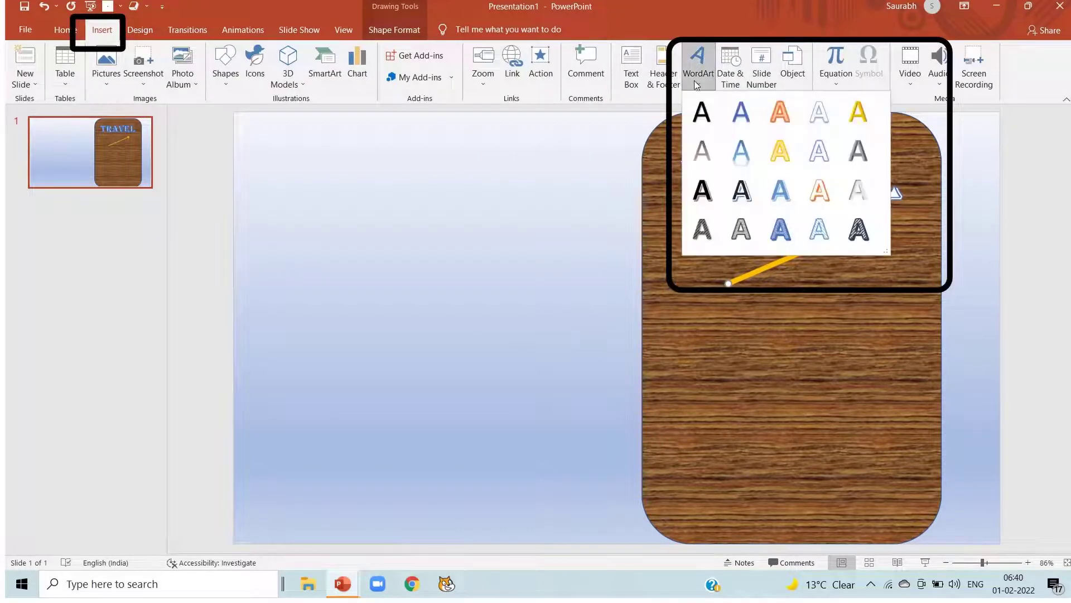
pyautogui.click(811, 160)
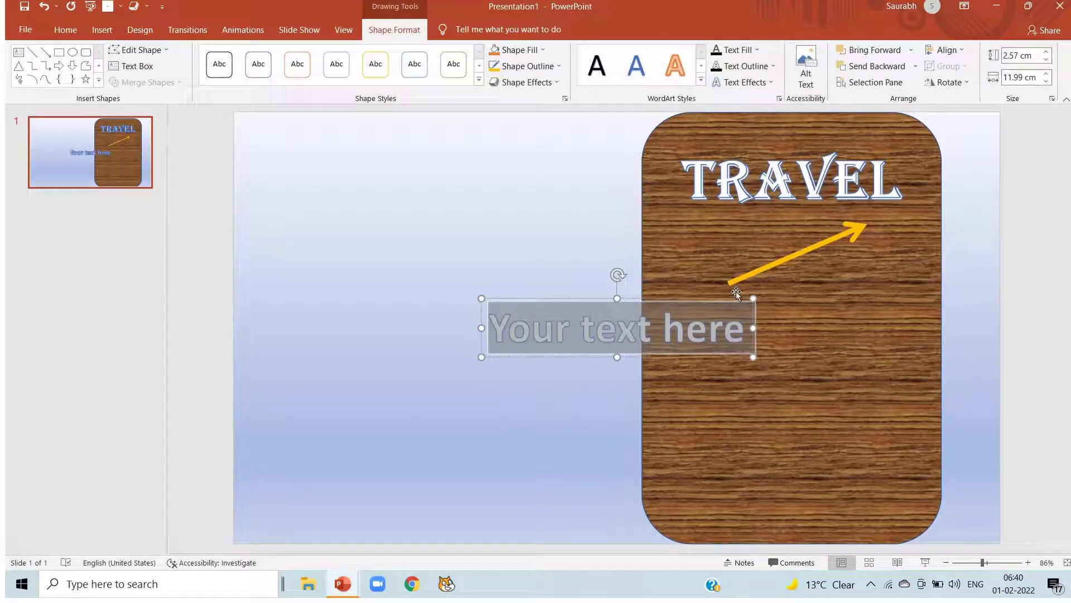
pyautogui.write('Any')
pyautogui.press('Return')
pyautogui.write('Wh')
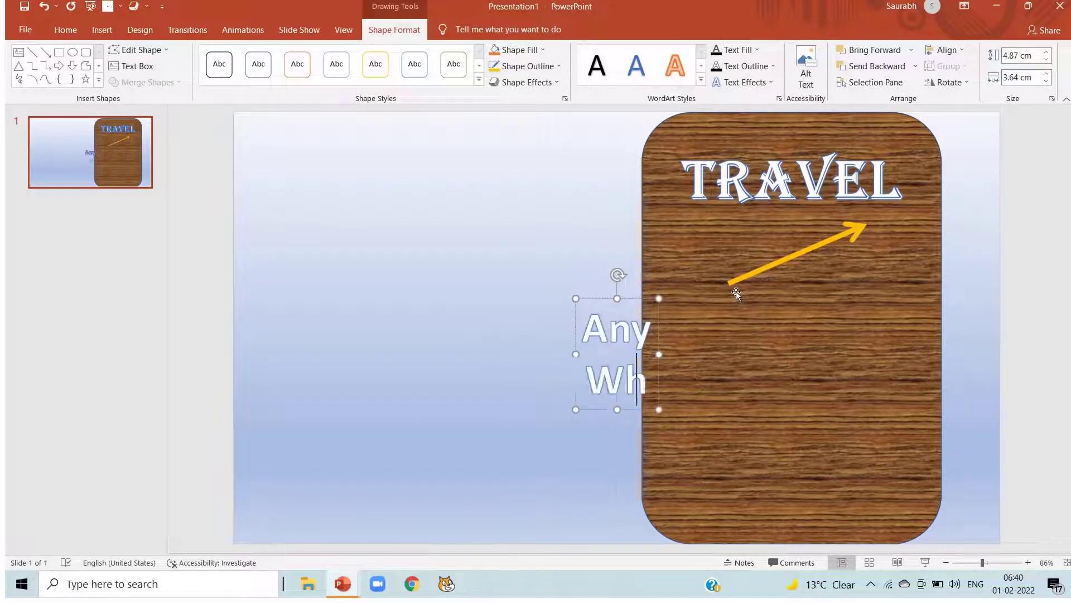
pyautogui.write('ere')
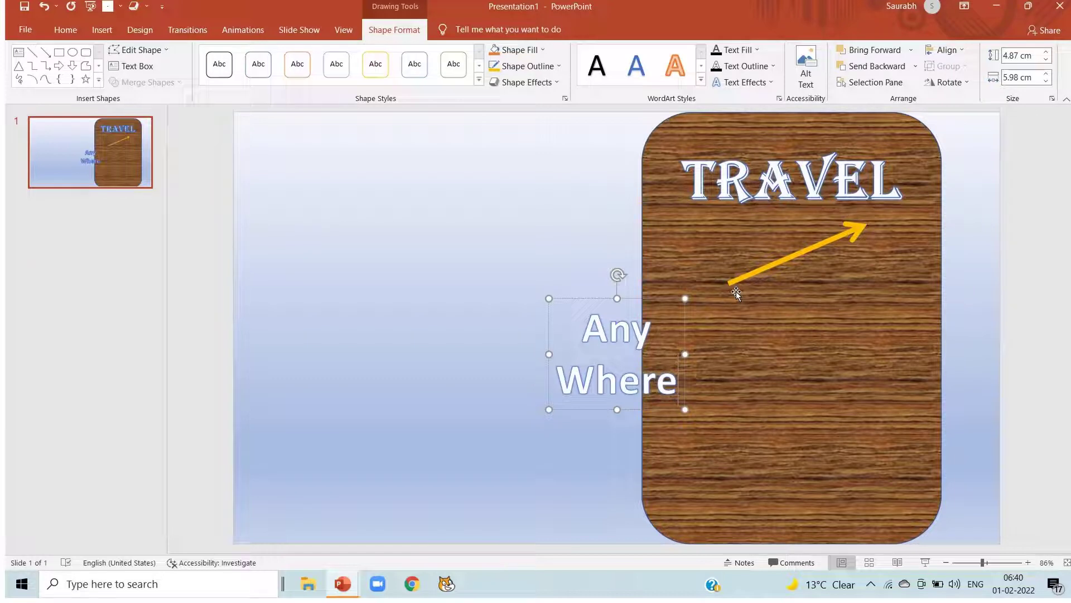
pyautogui.moveTo(599, 327); pyautogui.dragTo(679, 390)
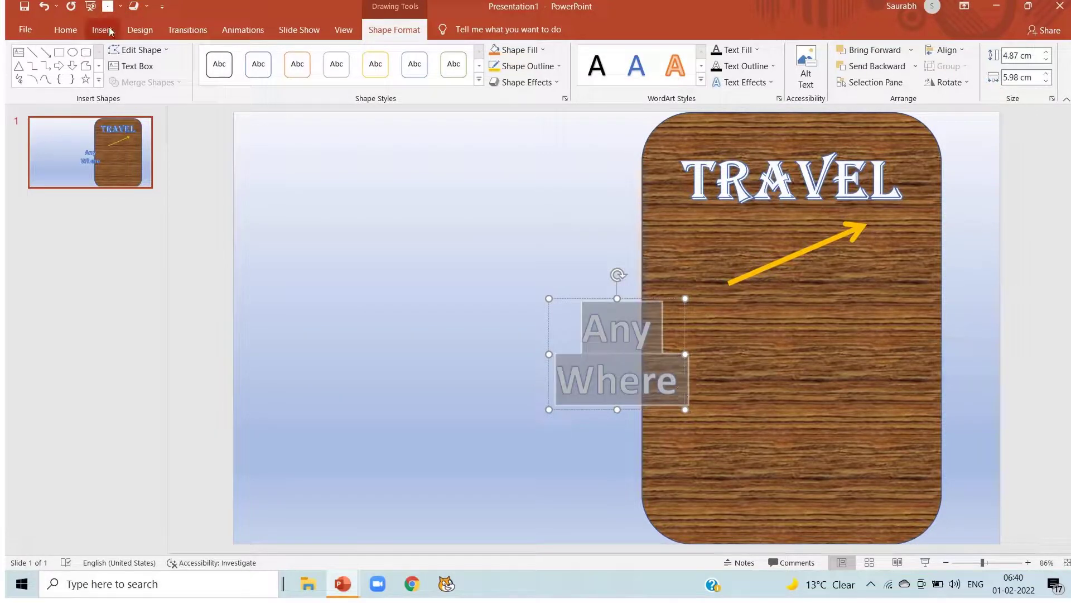
pyautogui.click(65, 29)
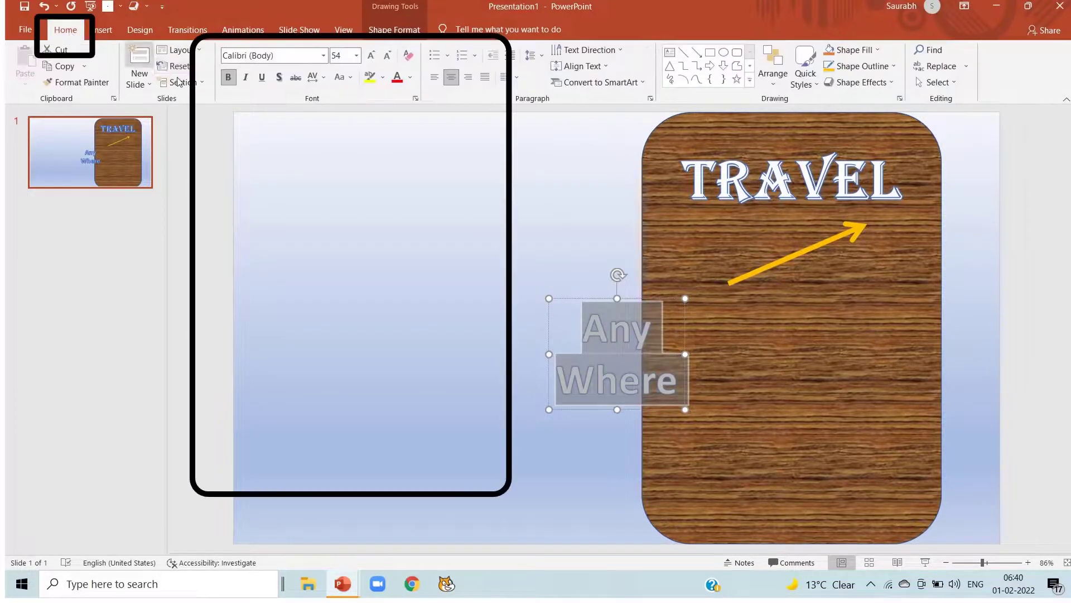
# Change the Any Where font to Brush Script MT.
pyautogui.click(323, 55)
pyautogui.scroll(-6, 366, 211)
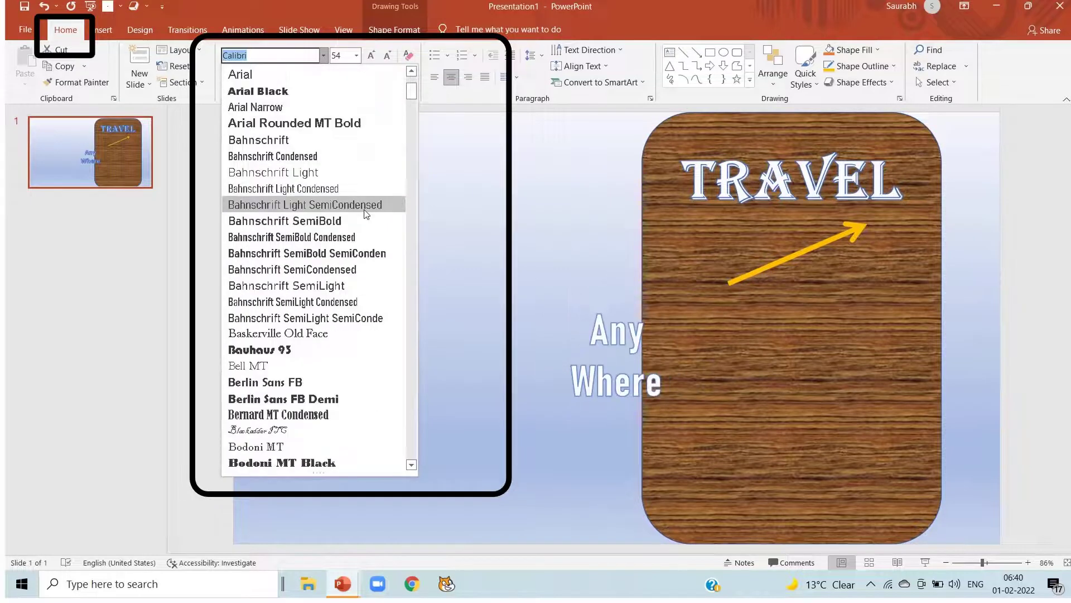
pyautogui.scroll(-1, 304, 427)
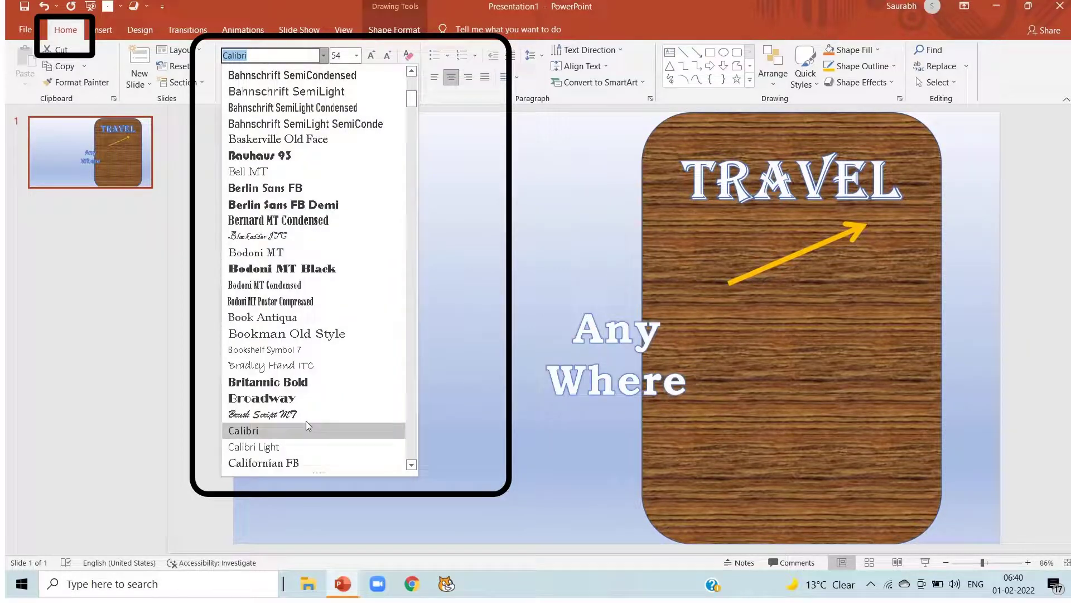
pyautogui.click(300, 414)
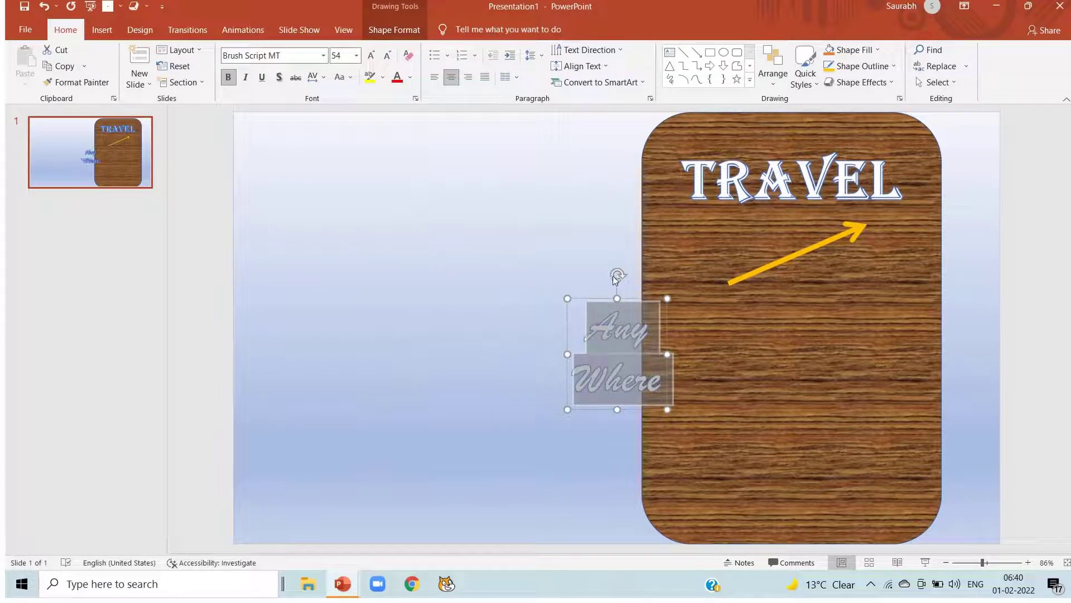
# Tilt Any Where counter-clockwise onto the wood panel and lower the orange arrow beside it.
pyautogui.moveTo(616, 276); pyautogui.dragTo(594, 278)
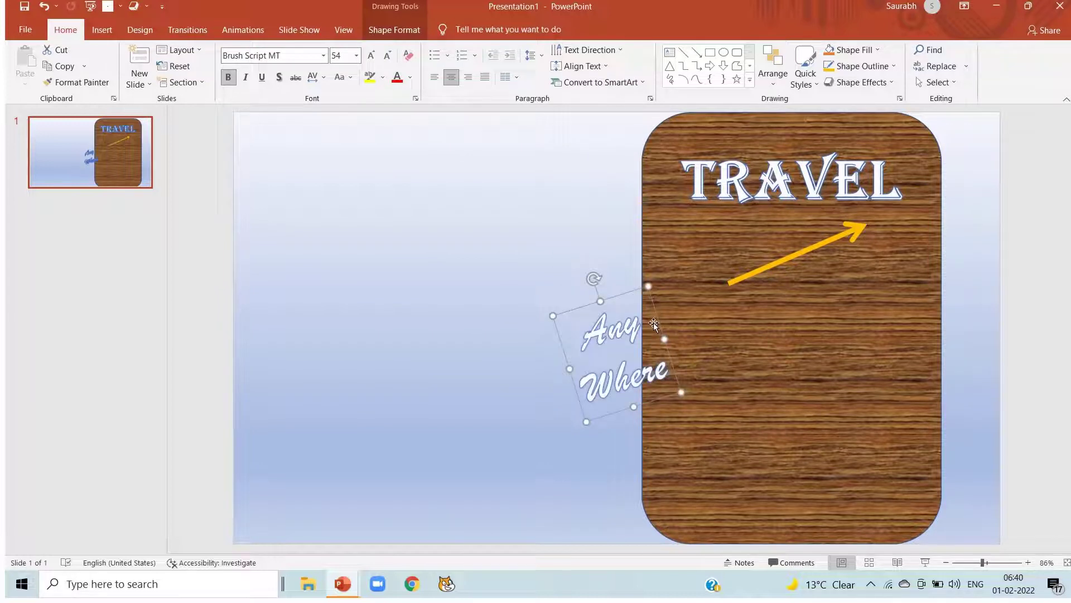
pyautogui.moveTo(654, 322); pyautogui.dragTo(827, 230)
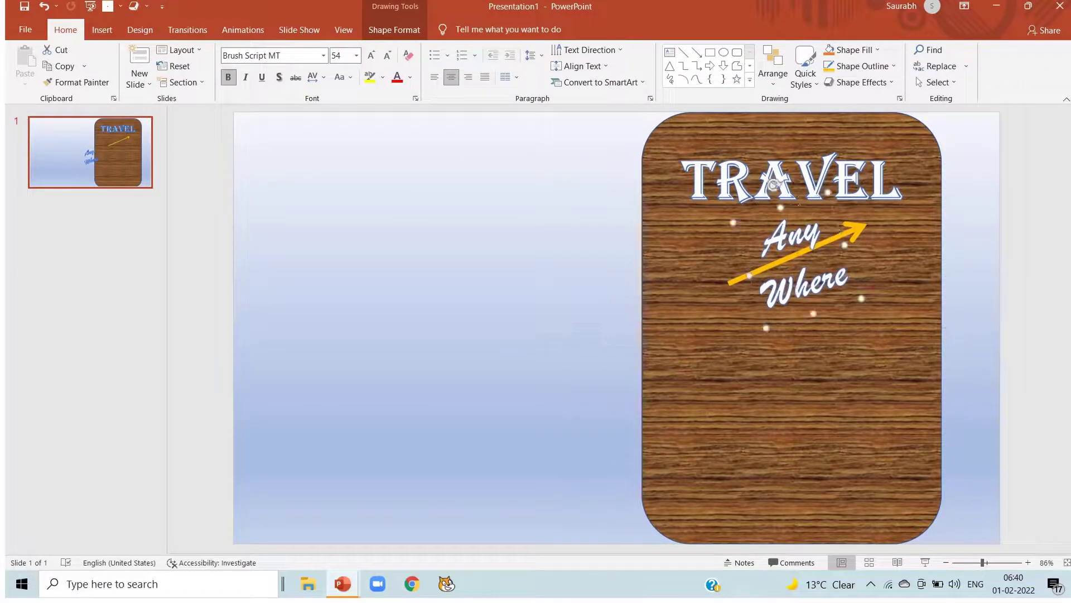
pyautogui.moveTo(776, 185); pyautogui.dragTo(762, 190)
pyautogui.press('Left')
pyautogui.press('Left')
pyautogui.press('Left')
pyautogui.press('Left')
pyautogui.press('Left')
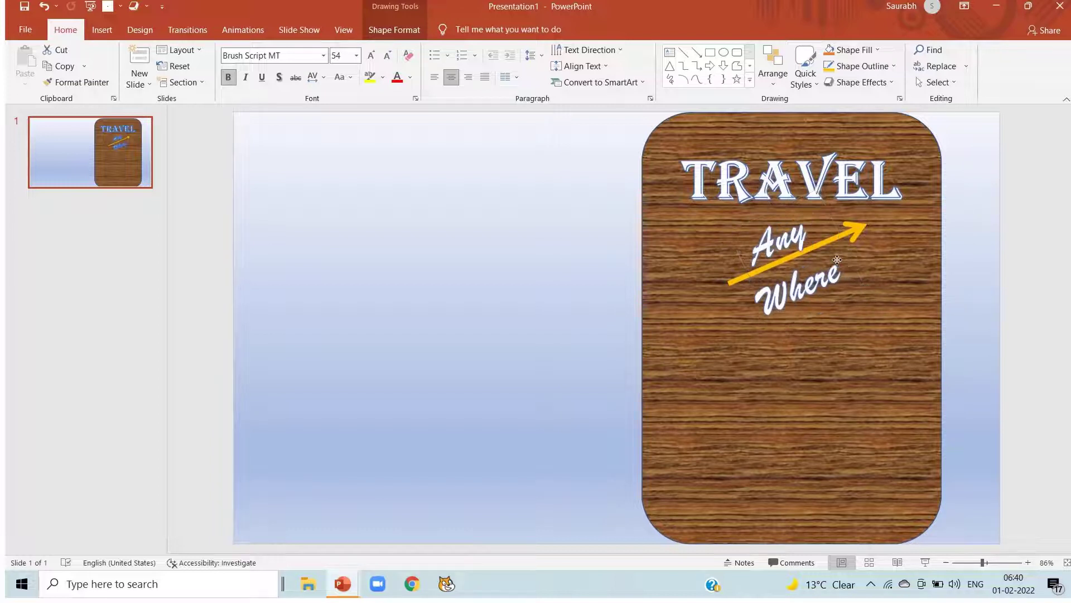
pyautogui.press('Down')
pyautogui.moveTo(844, 236)
pyautogui.mouseDown()
pyautogui.moveTo(845, 273)
pyautogui.moveTo(835, 269)
pyautogui.mouseUp()
# Enlarge Any Where to 66 pt, fine-tune the size of Where, and nudge it slightly left and down.
pyautogui.click(770, 246)
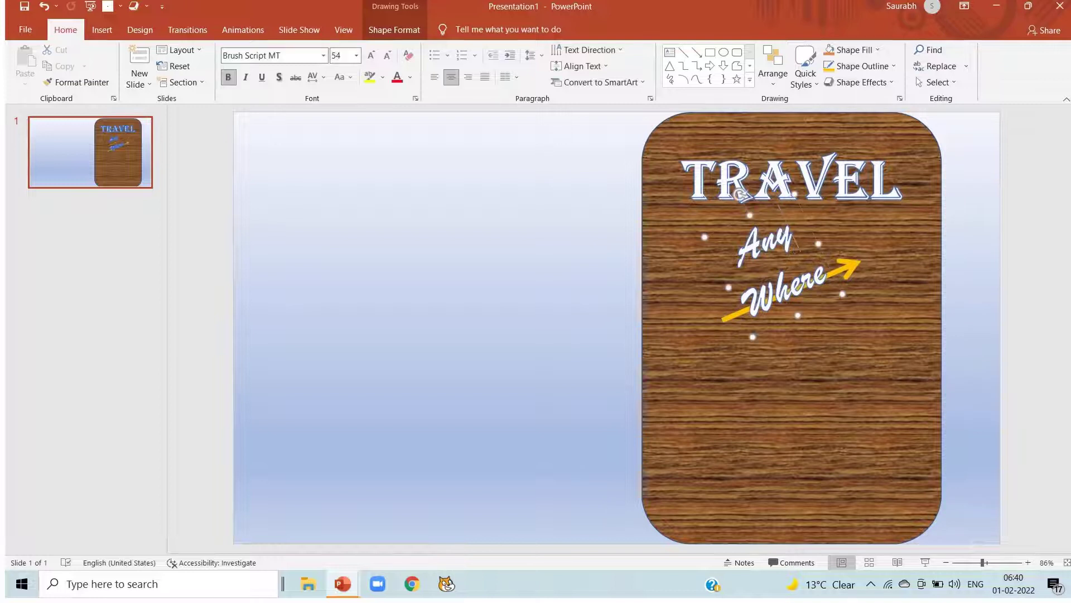
pyautogui.moveTo(740, 194); pyautogui.dragTo(746, 252)
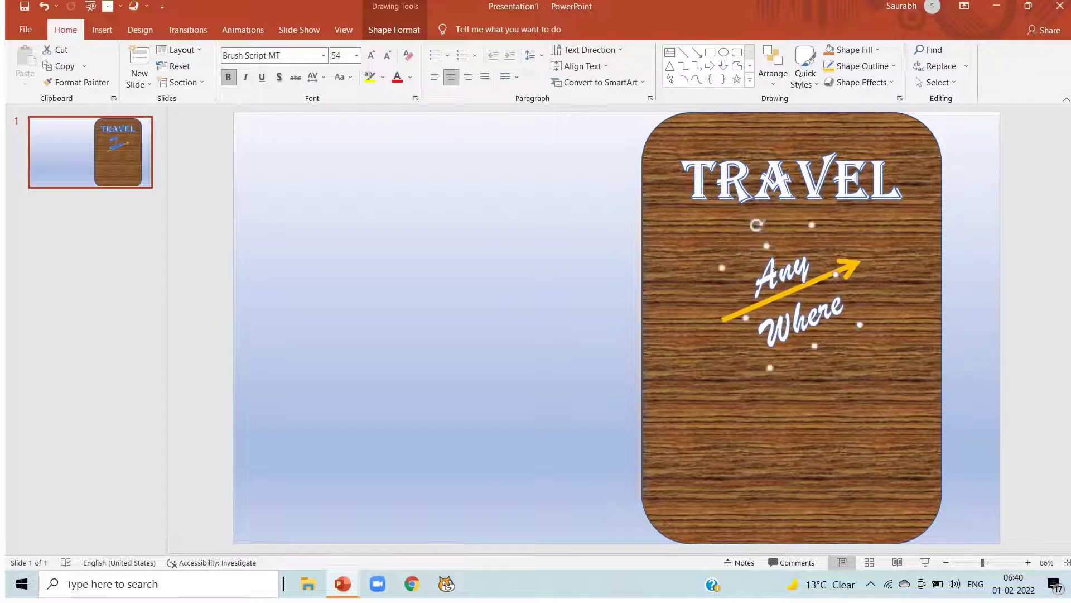
pyautogui.click(371, 56)
pyautogui.click(371, 56)
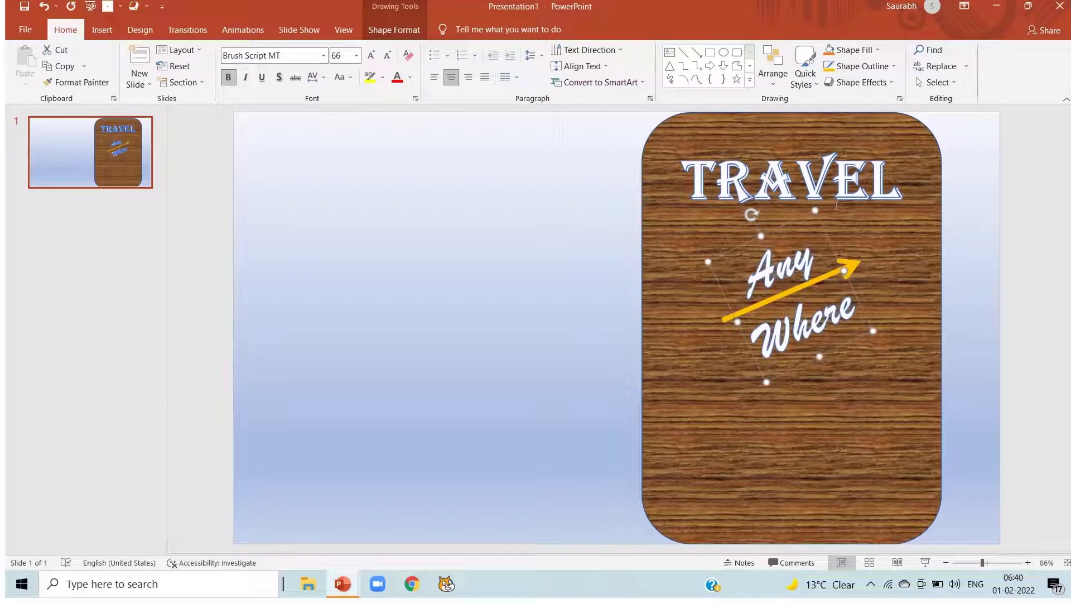
pyautogui.moveTo(803, 217); pyautogui.dragTo(793, 218)
pyautogui.click(734, 320)
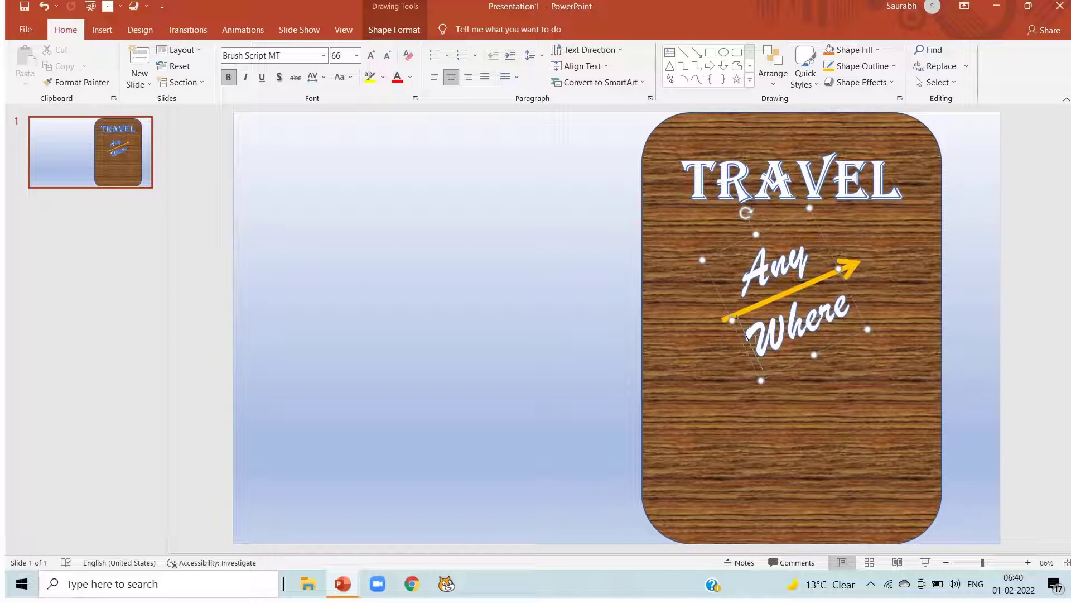
pyautogui.hotkey('ctrl', 'shift', '.')
pyautogui.hotkey('ctrl', 'shift', '.')
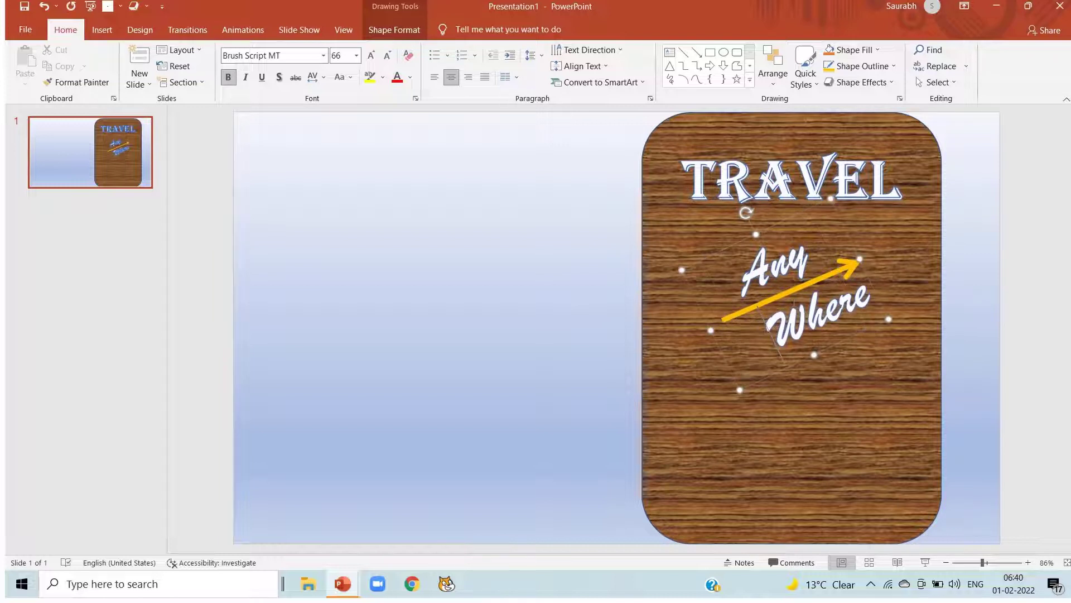
pyautogui.hotkey('ctrl', 'shift', ',')
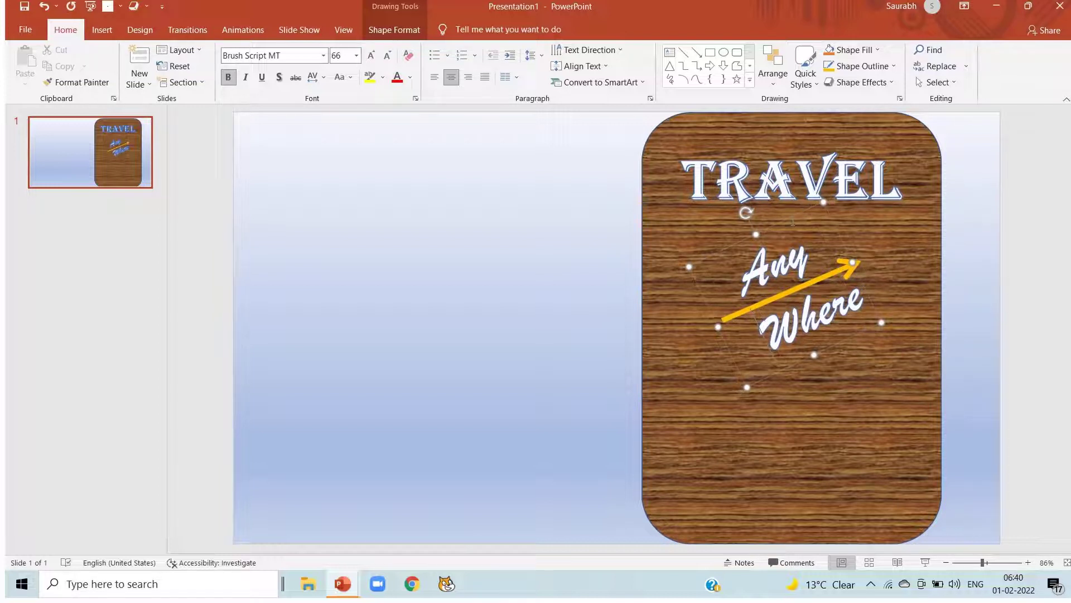
pyautogui.moveTo(792, 216); pyautogui.dragTo(788, 219)
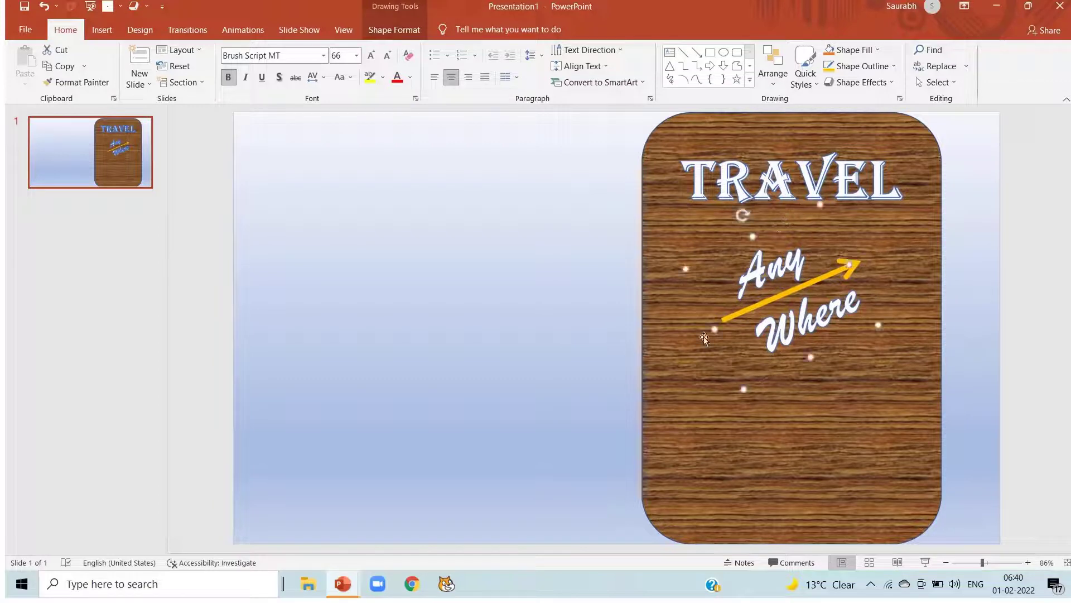
# Draw a Horizontal Scroll shape and position it across the bottom of the wood cover.
pyautogui.click(111, 31)
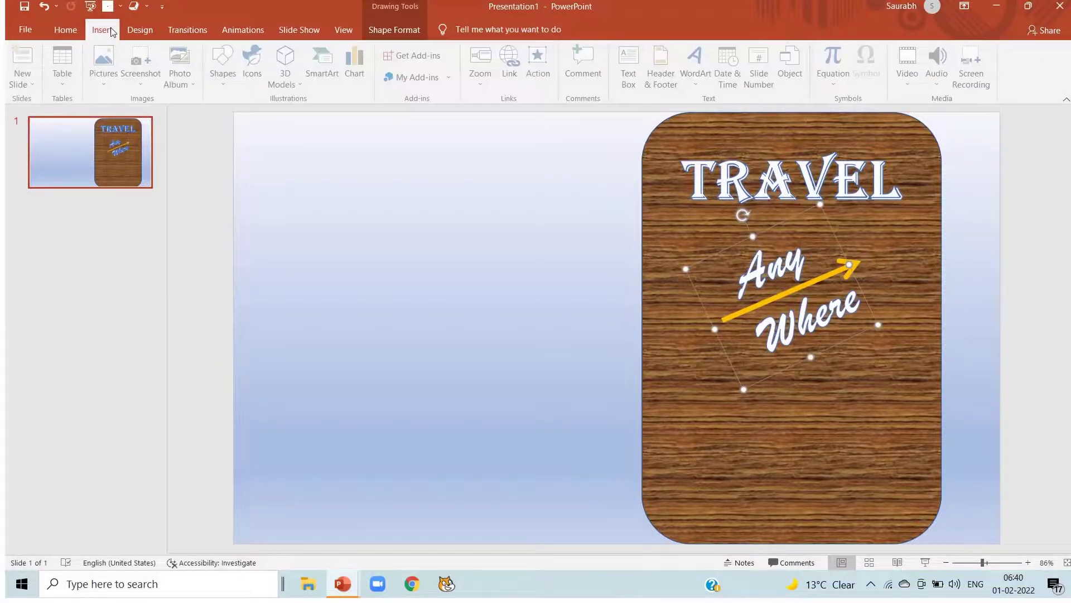
pyautogui.click(229, 78)
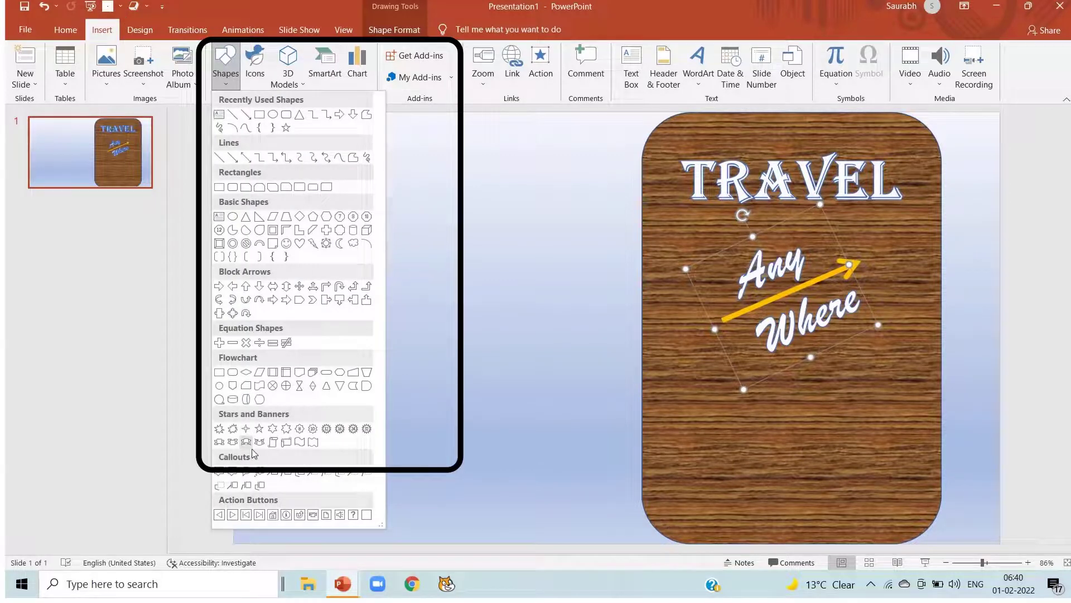
pyautogui.click(287, 442)
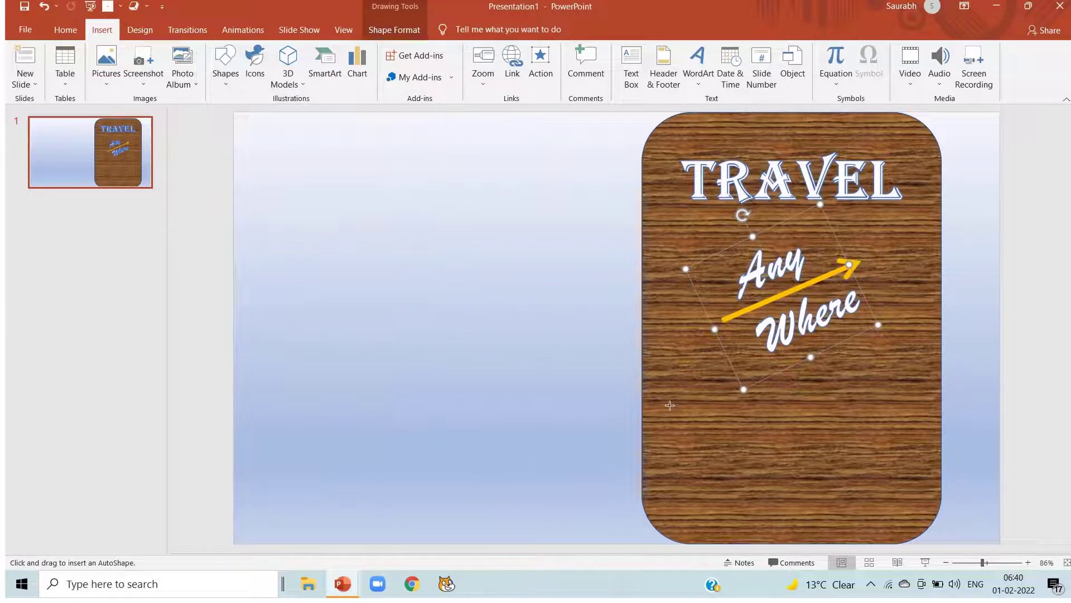
pyautogui.moveTo(670, 408)
pyautogui.mouseDown()
pyautogui.moveTo(813, 497)
pyautogui.moveTo(909, 534)
pyautogui.moveTo(902, 570)
pyautogui.moveTo(901, 553)
pyautogui.mouseUp()
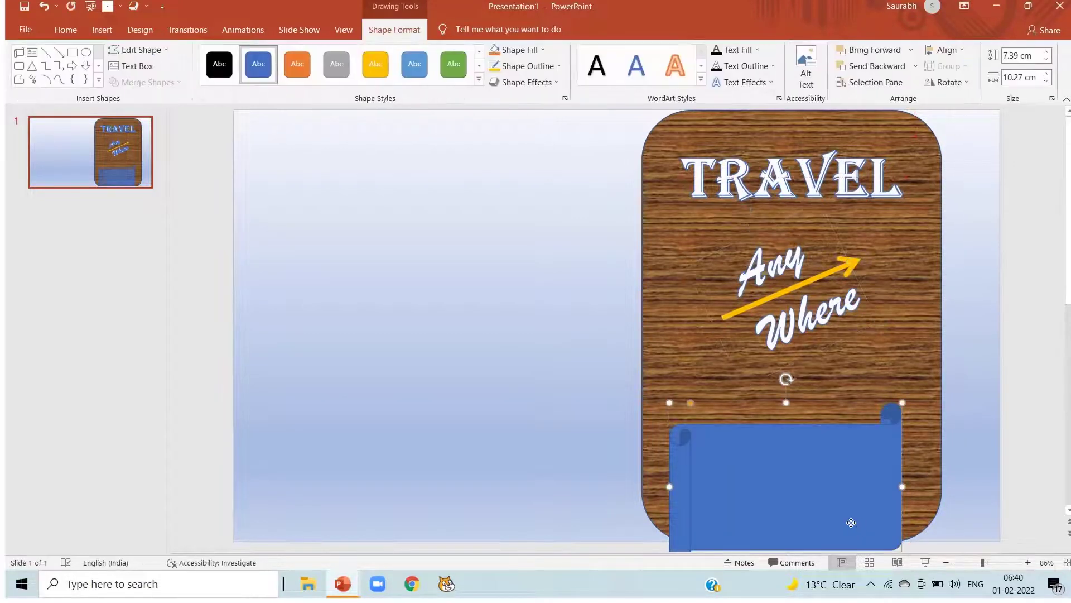
pyautogui.moveTo(837, 527); pyautogui.dragTo(872, 481)
# Fill the scroll with the pale blue paper texture and close the formatting pane.
pyautogui.rightClick(825, 438)
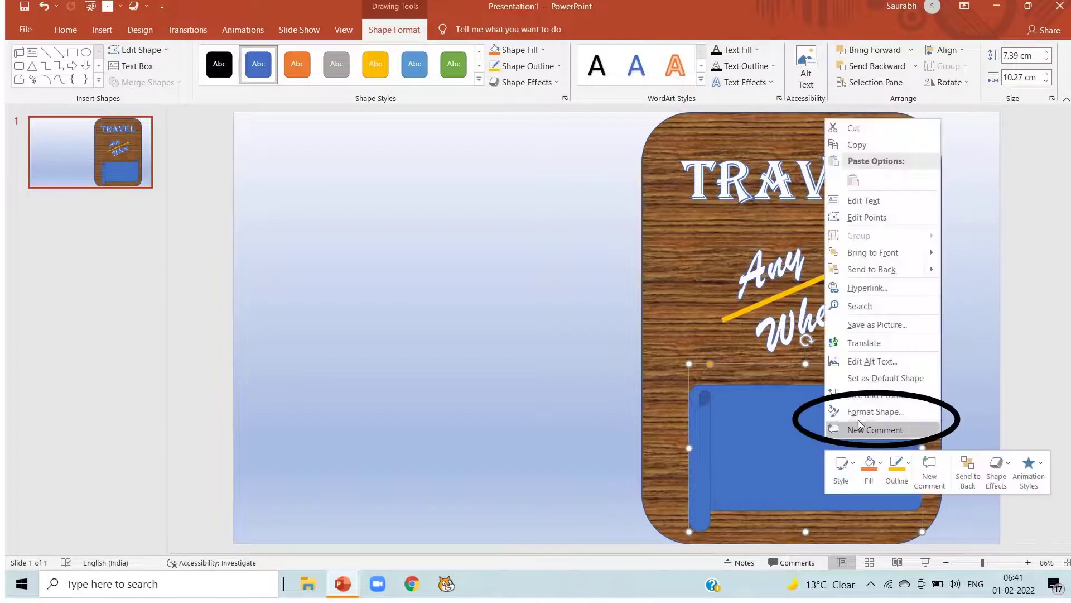
pyautogui.click(860, 417)
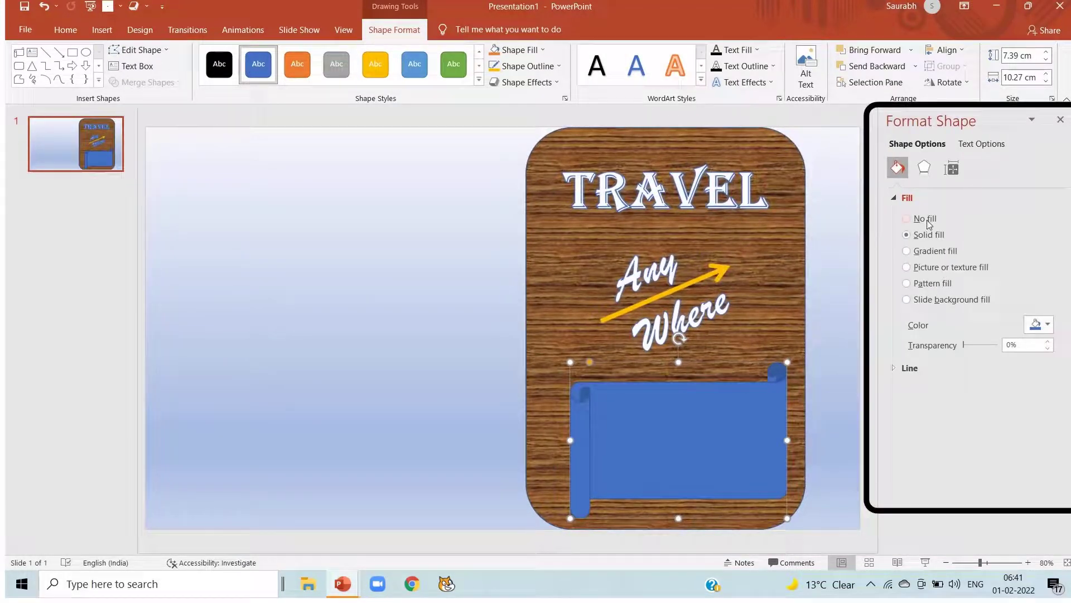
pyautogui.click(965, 269)
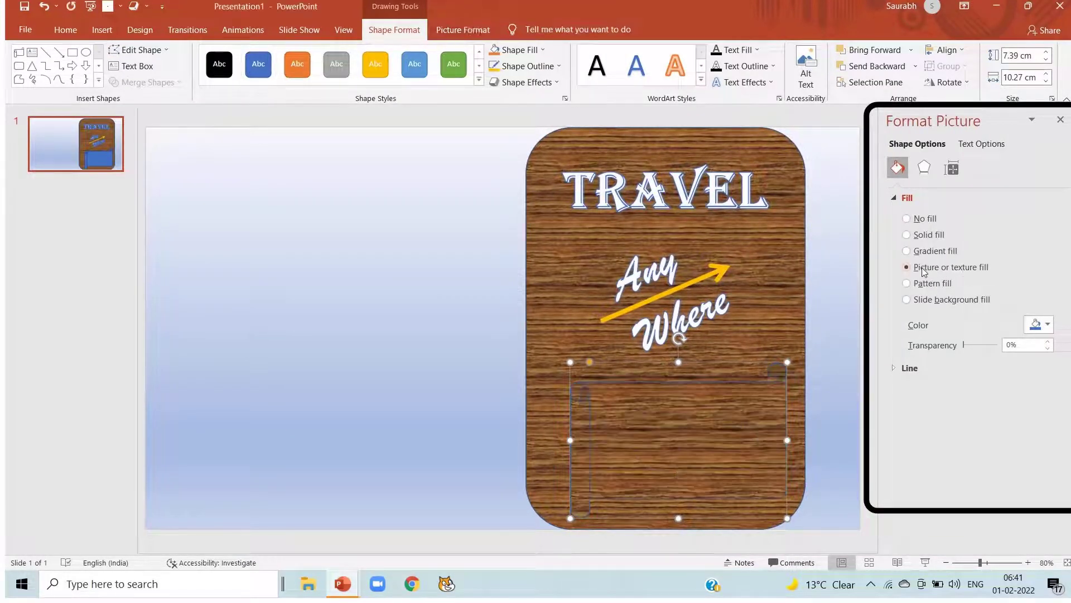
pyautogui.click(1039, 361)
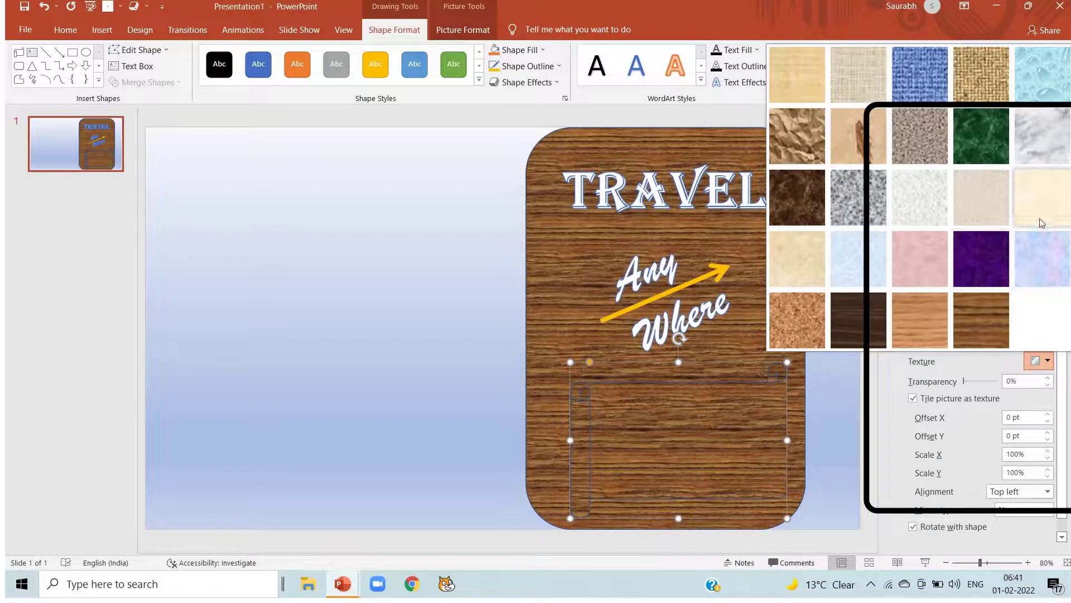
pyautogui.click(1042, 261)
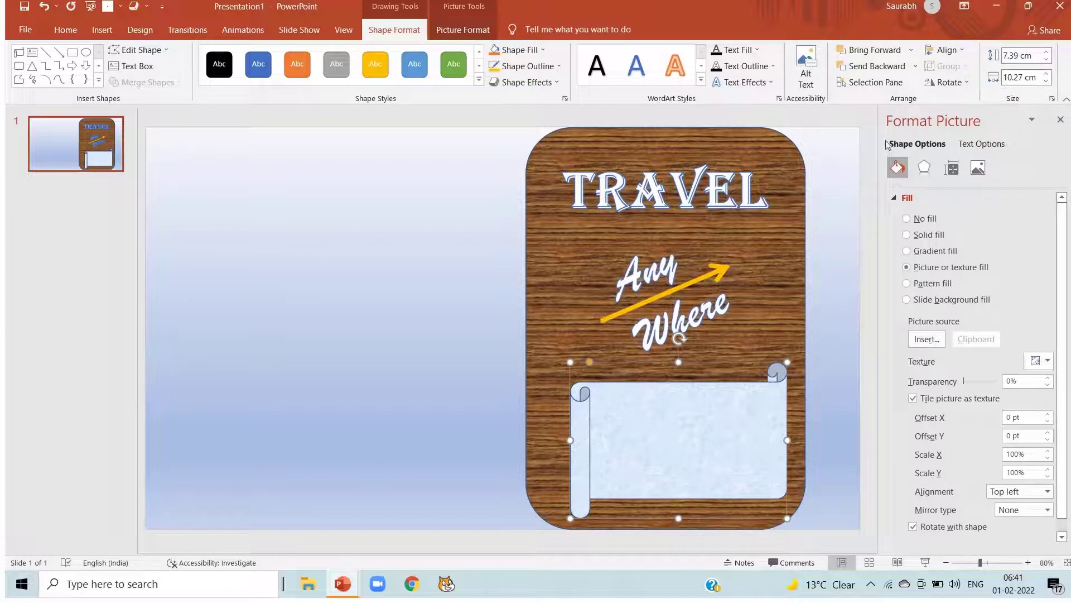
pyautogui.click(1061, 120)
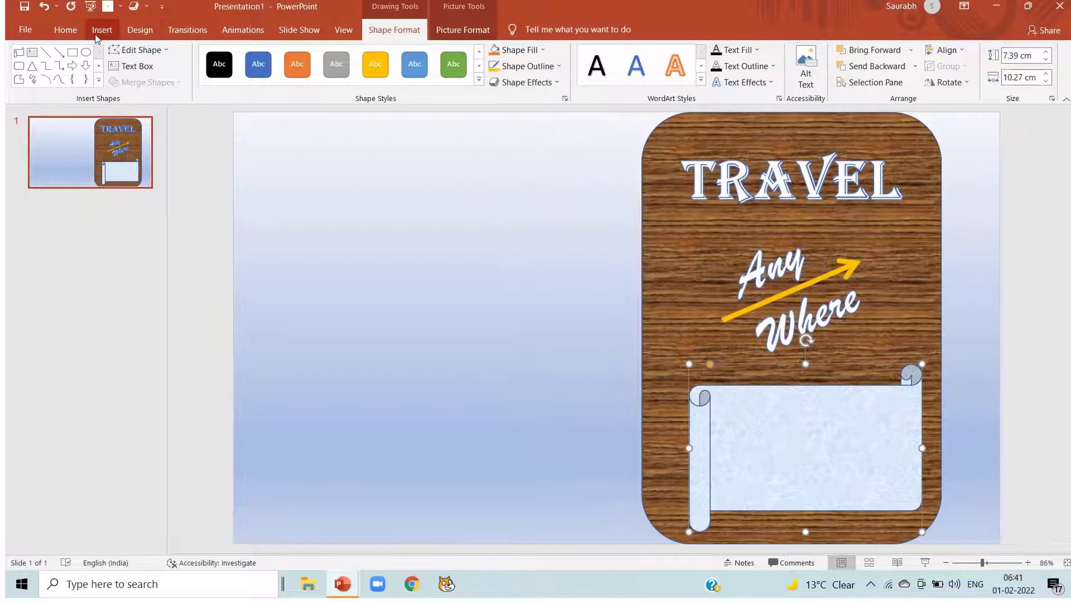
pyautogui.click(97, 34)
# Insert WordArt reading 'Our Journey' in the Algerian font.
pyautogui.click(698, 62)
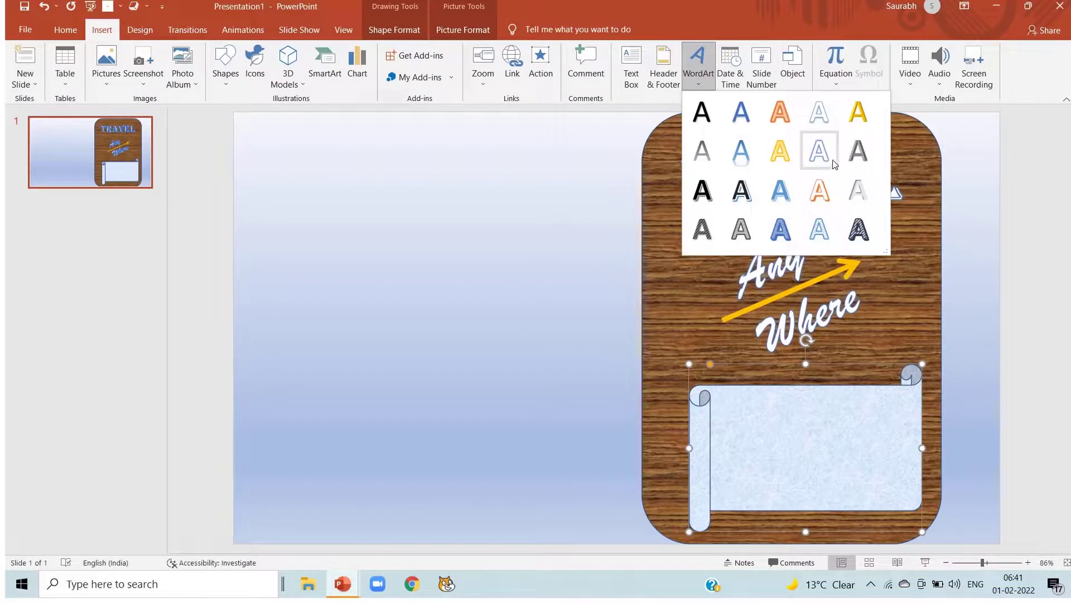
pyautogui.click(742, 151)
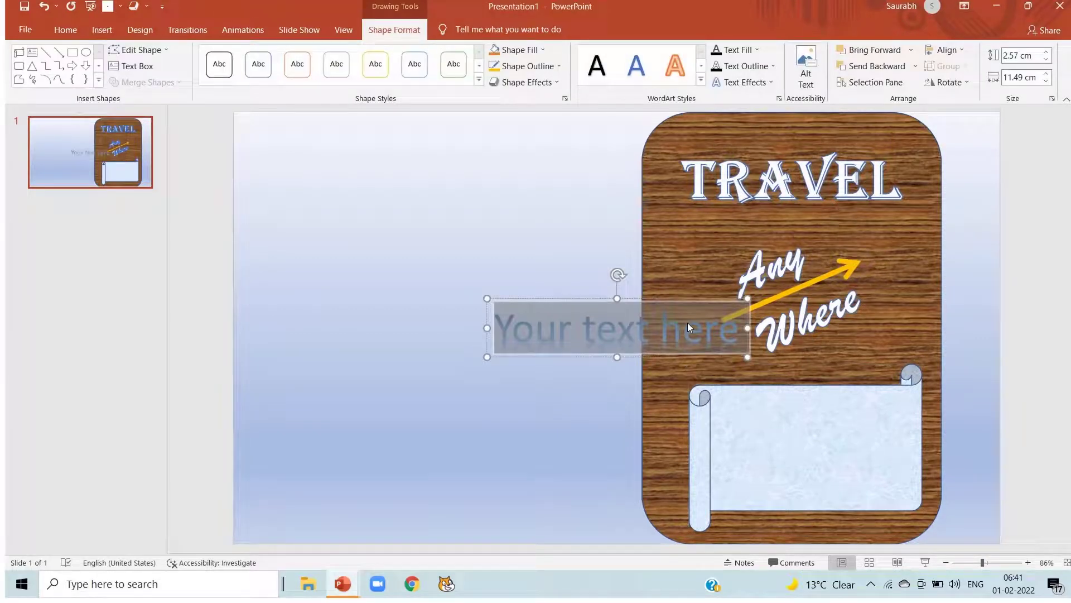
pyautogui.write('Our')
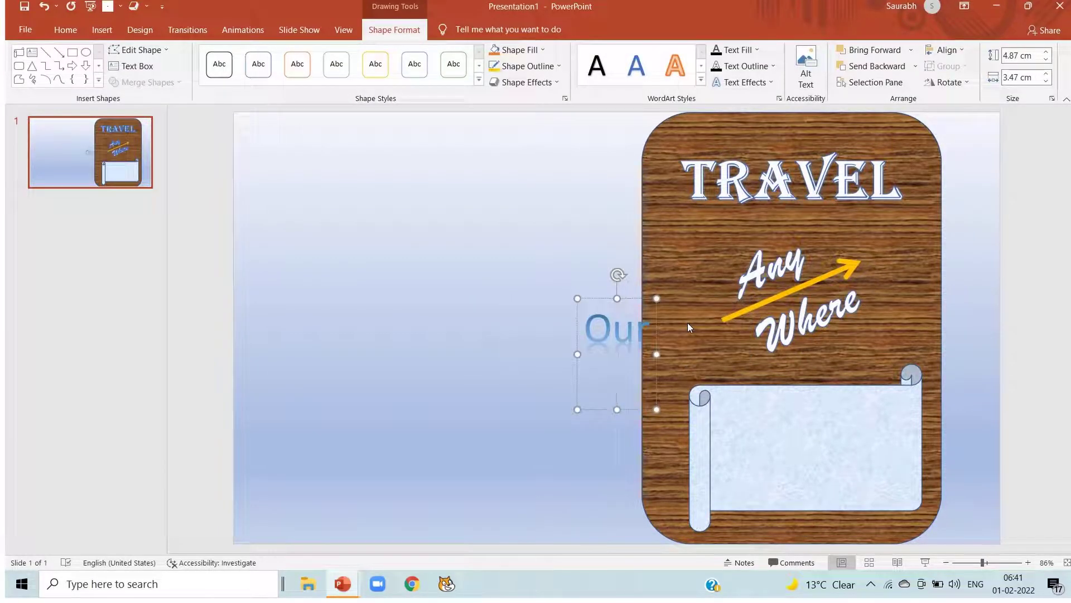
pyautogui.write('Journey')
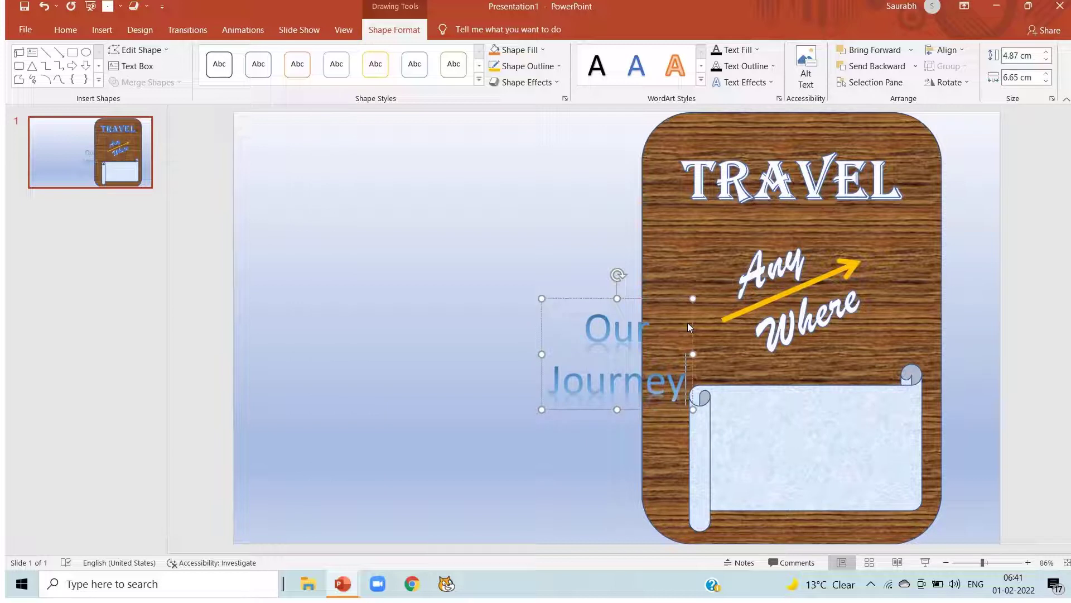
pyautogui.hotkey('ctrl', 'a')
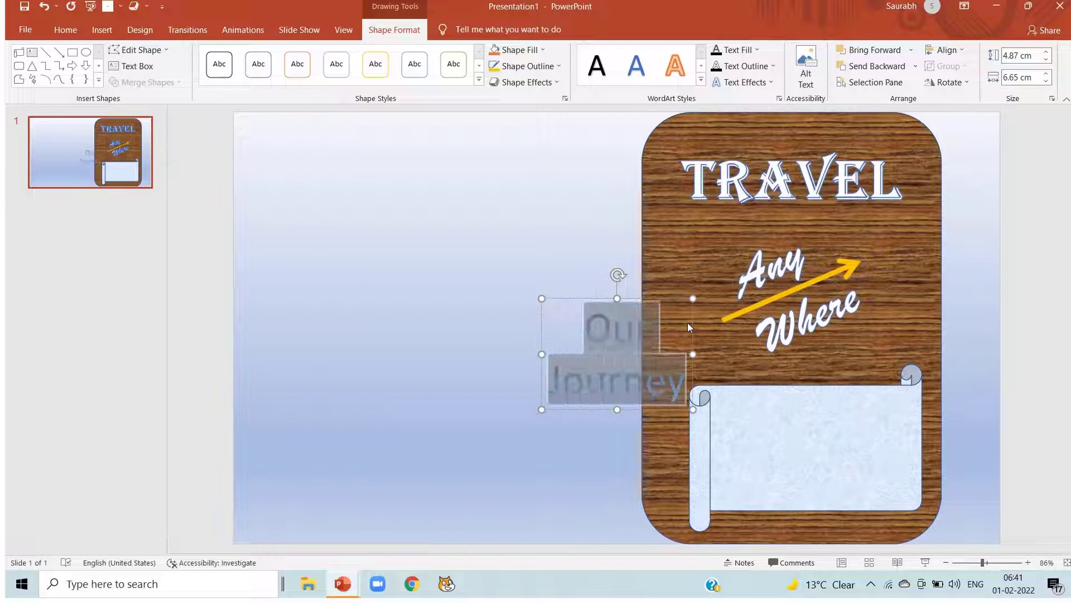
pyautogui.click(73, 35)
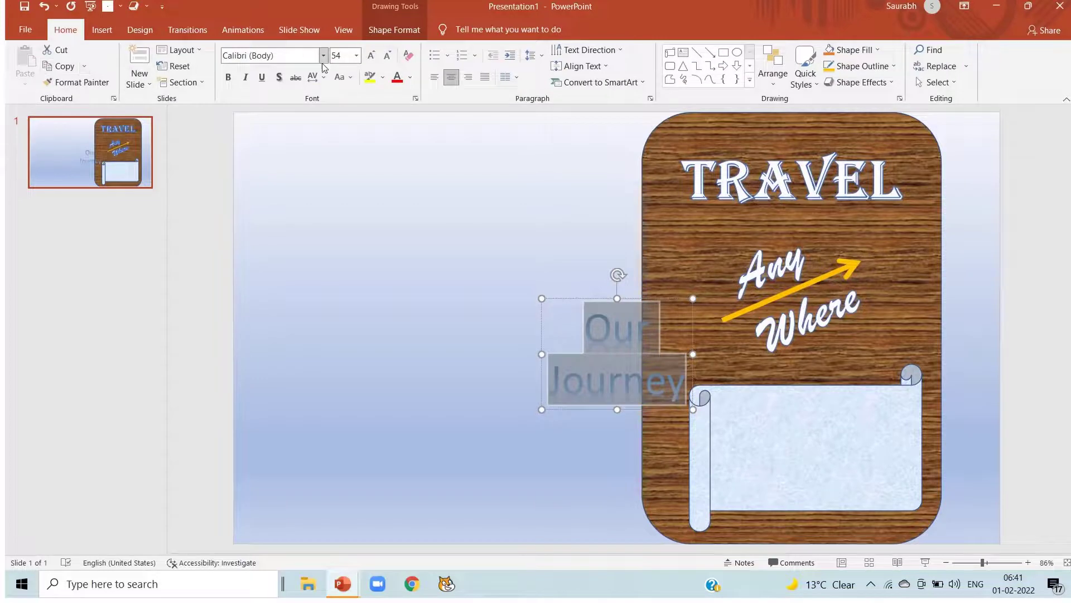
pyautogui.click(324, 56)
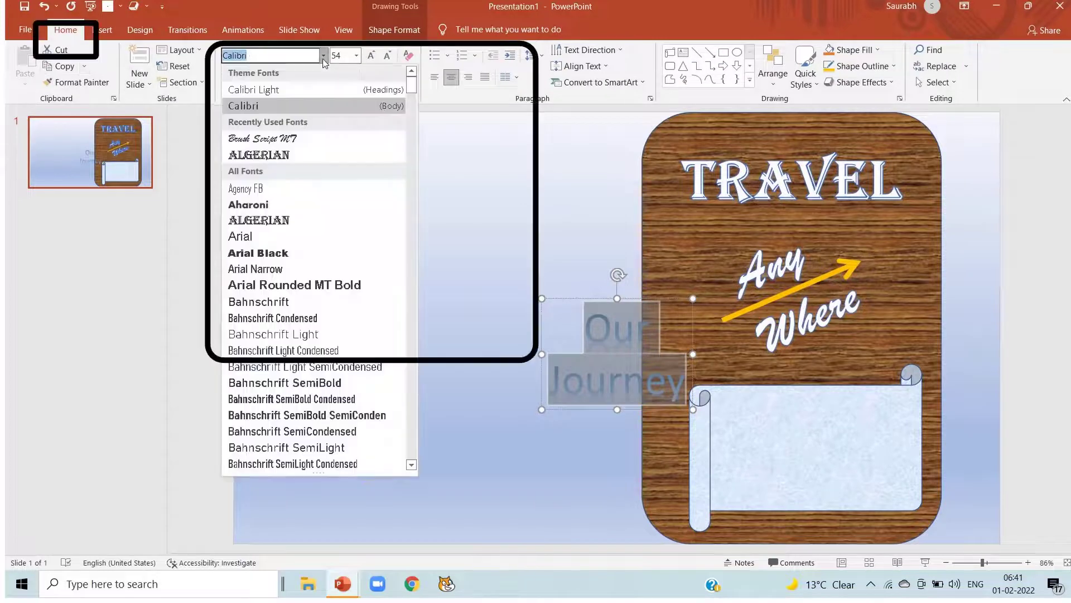
pyautogui.click(311, 155)
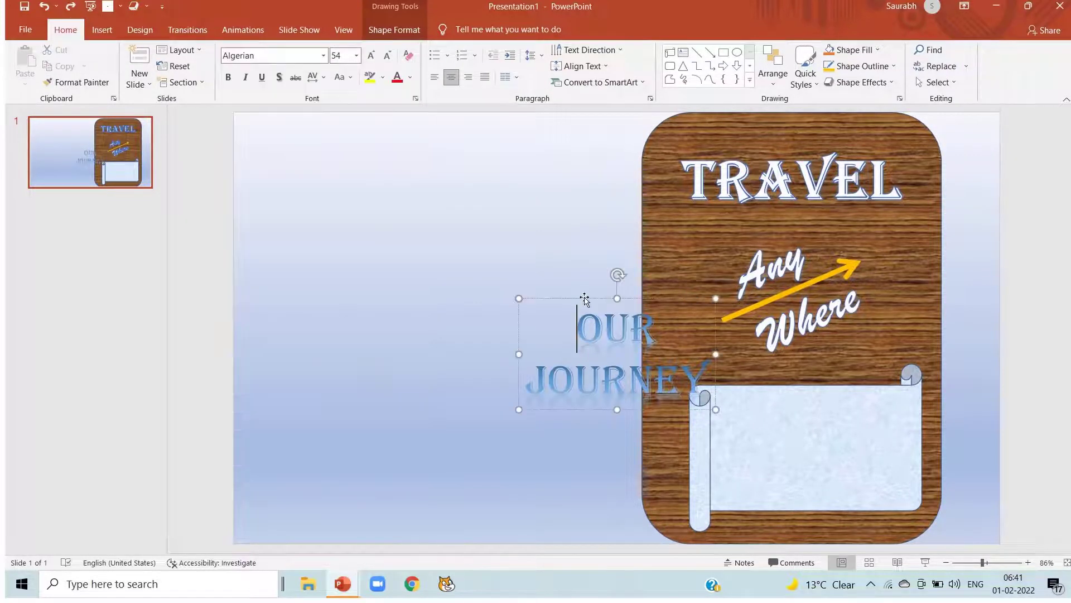
# Move OUR JOURNEY onto the paper scroll and colour it dark blue.
pyautogui.moveTo(584, 299); pyautogui.dragTo(773, 384)
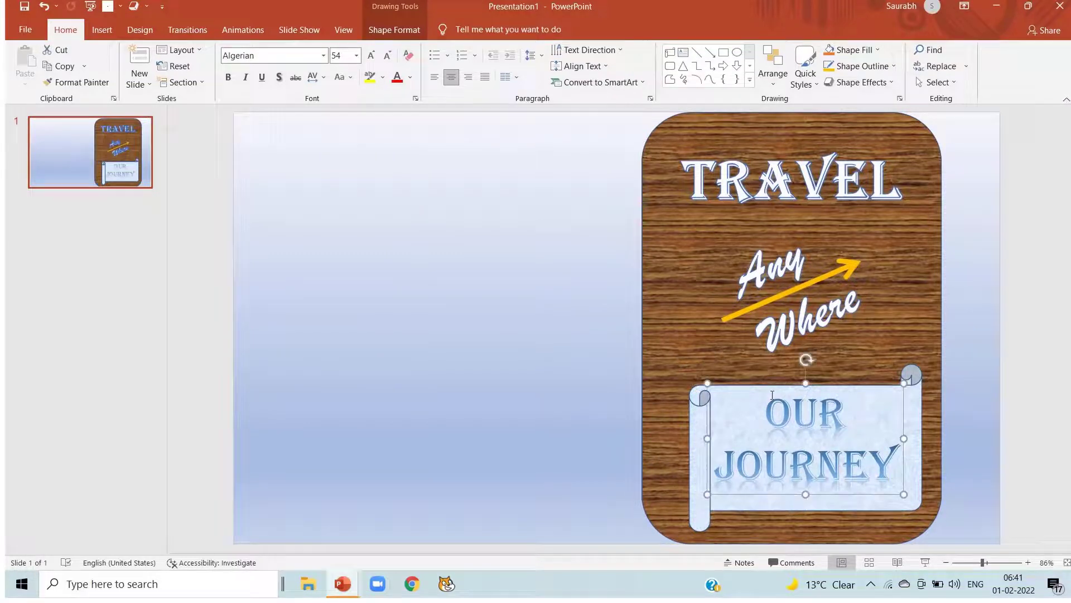
pyautogui.hotkey('ctrl', 'a')
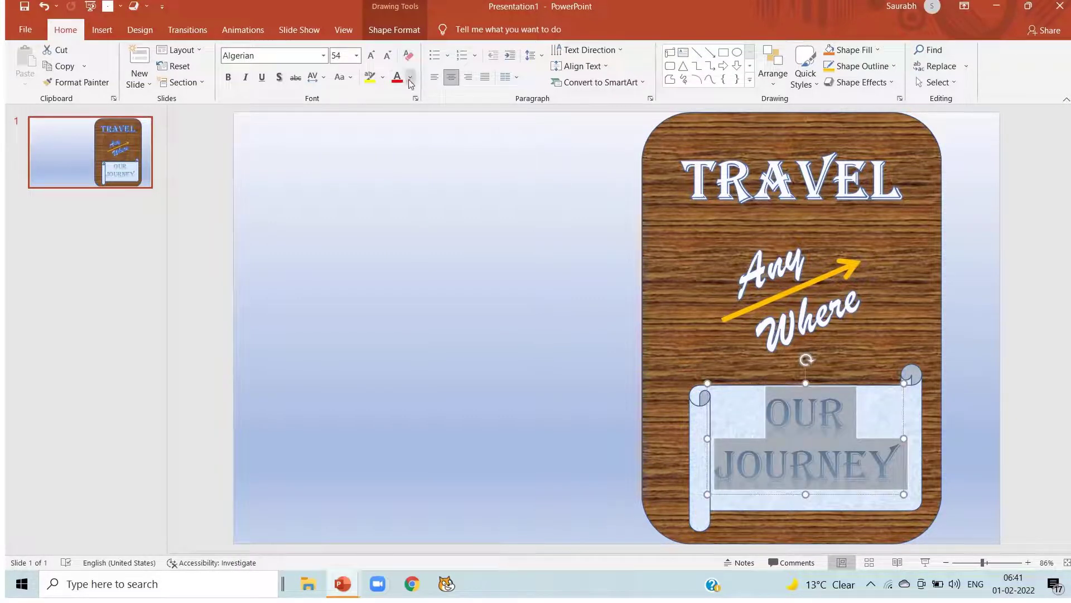
pyautogui.click(411, 81)
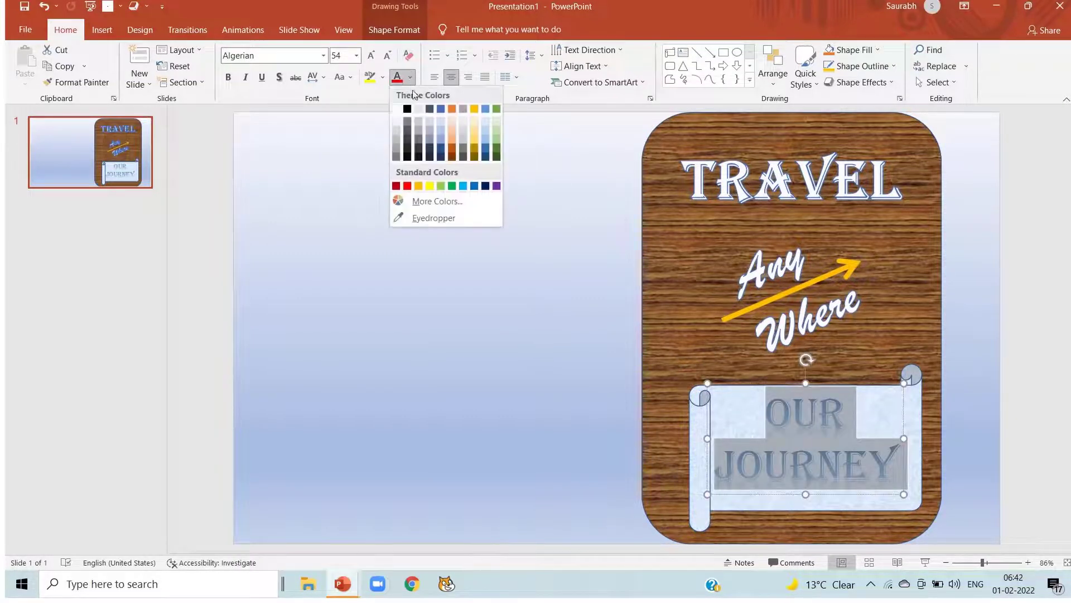
pyautogui.click(486, 186)
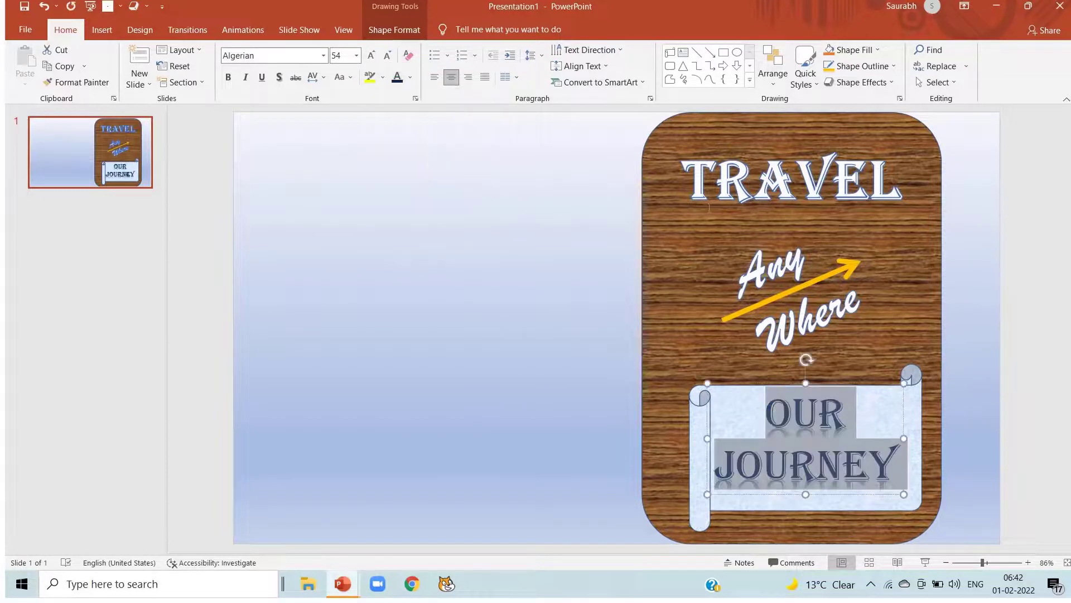
pyautogui.click(699, 327)
# Draw a tiny oval dot as a pin head beside TRAVEL.
pyautogui.click(102, 31)
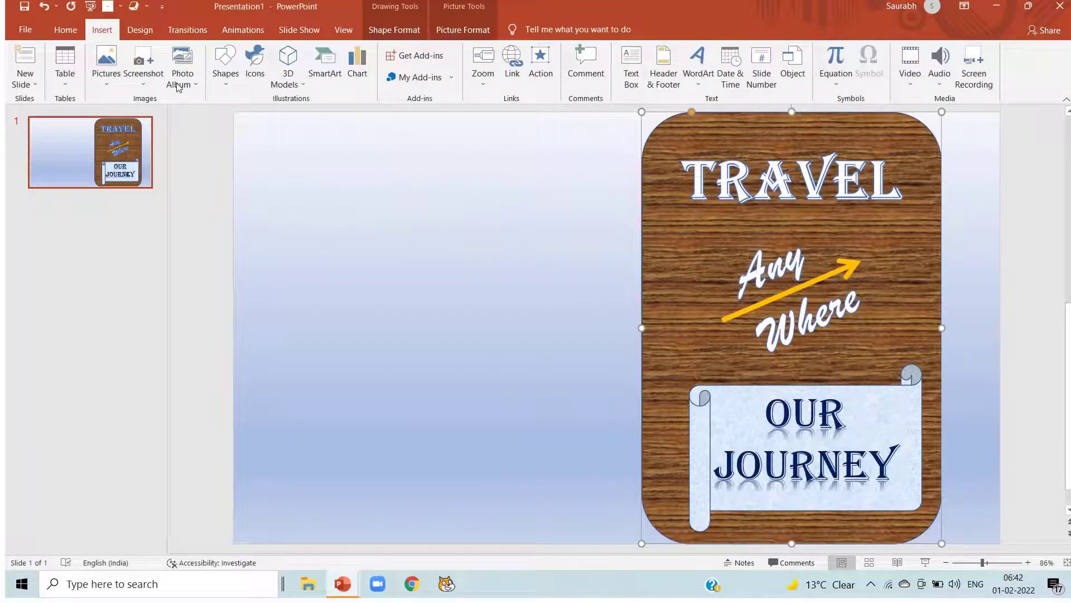
pyautogui.click(226, 70)
pyautogui.click(274, 121)
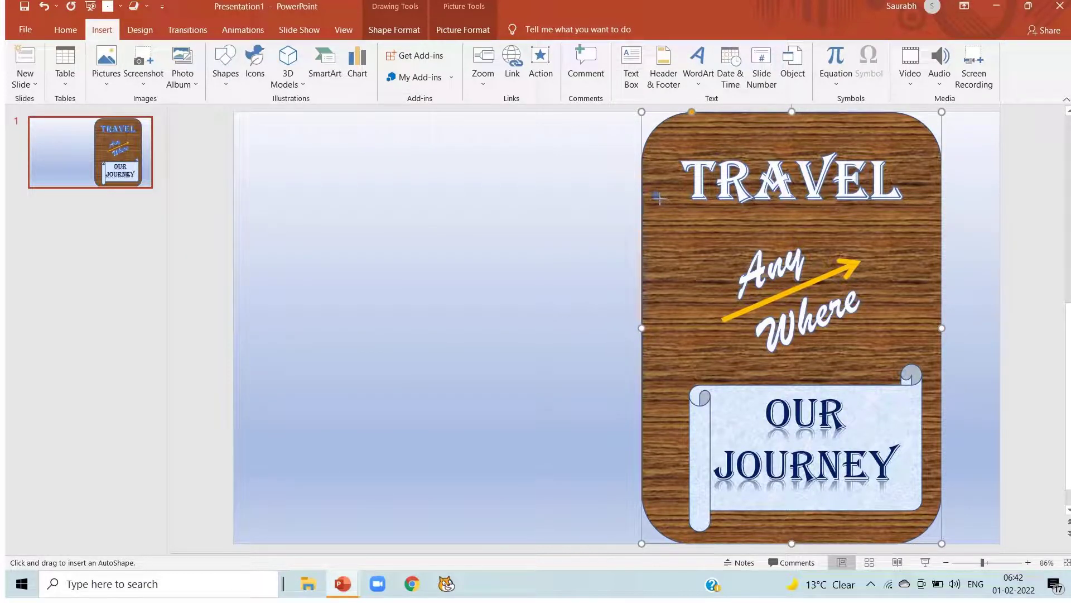
pyautogui.moveTo(658, 197); pyautogui.dragTo(651, 190)
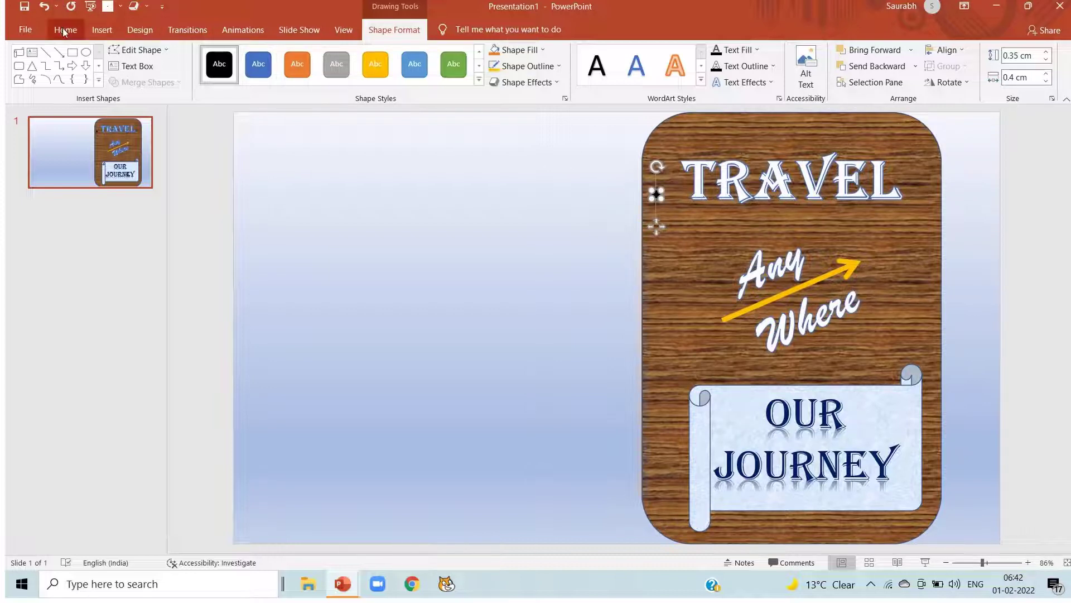
# Draw a thin bar next to the dot to complete the binder pin.
pyautogui.click(102, 29)
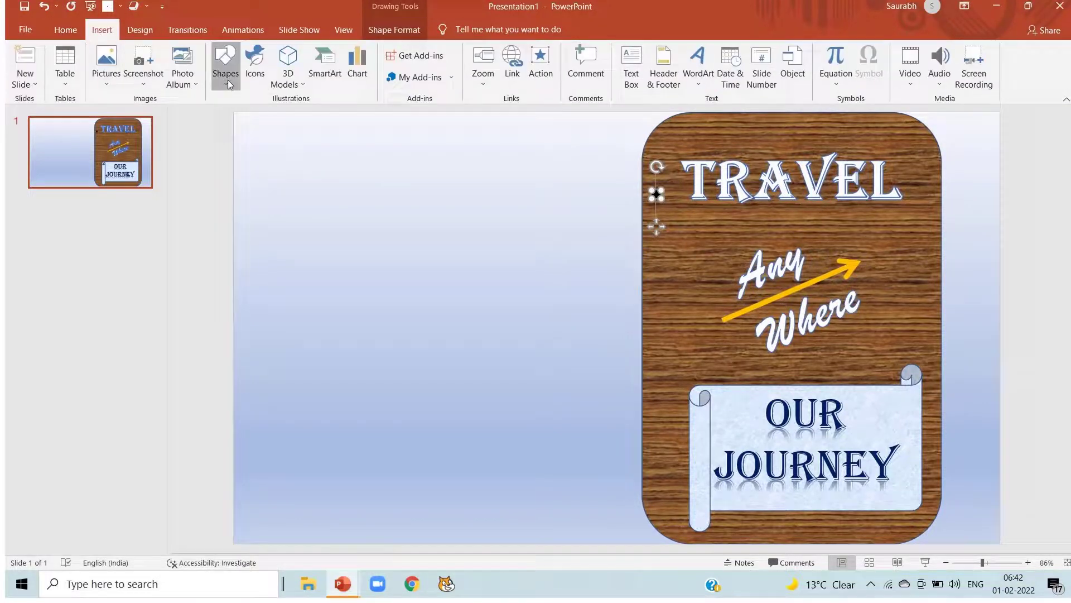
pyautogui.click(223, 62)
pyautogui.click(286, 115)
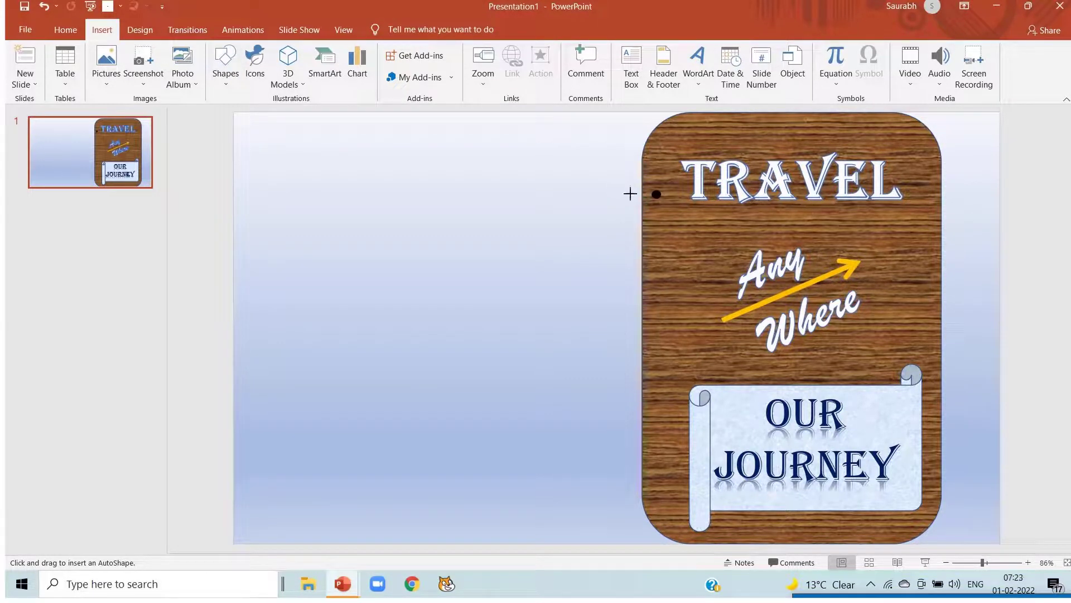
pyautogui.moveTo(630, 194)
pyautogui.mouseDown()
pyautogui.moveTo(663, 192)
pyautogui.moveTo(649, 195)
pyautogui.mouseUp()
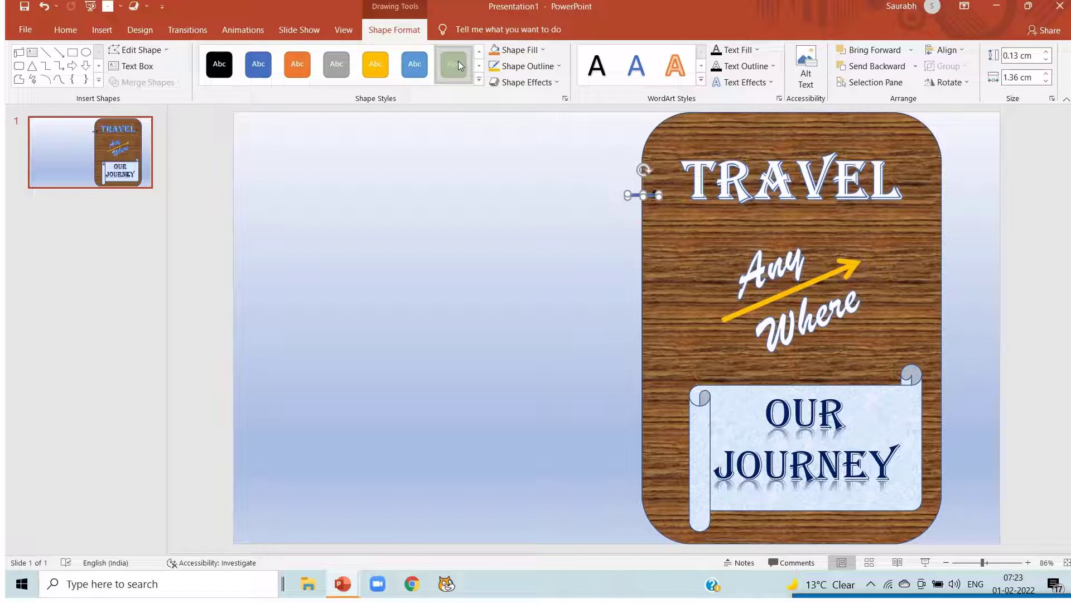
# Place the green line on the board's left edge and select it with its black dot.
pyautogui.click(660, 224)
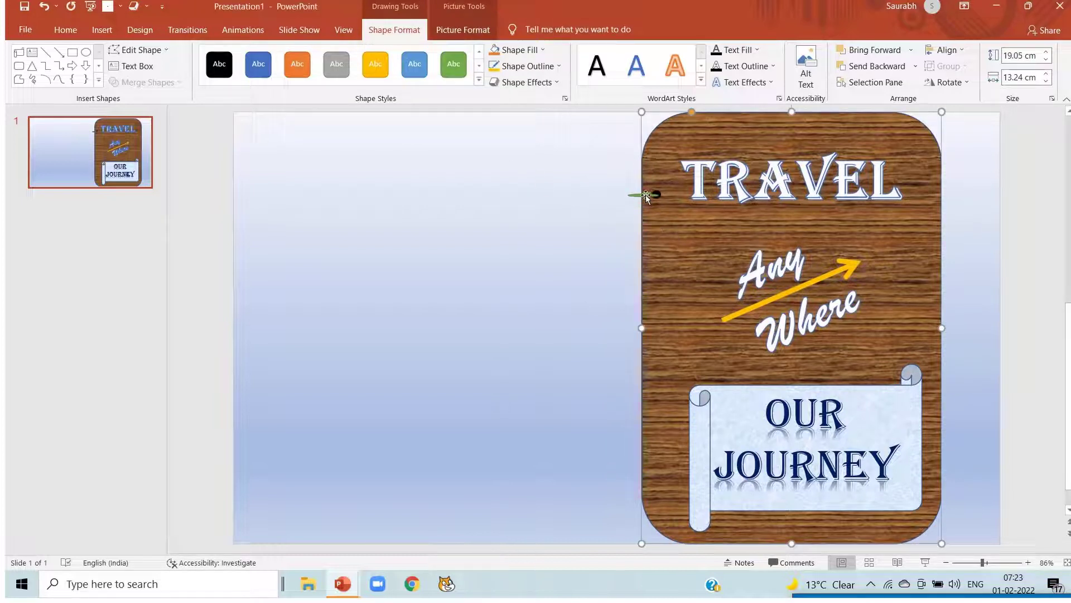
pyautogui.moveTo(646, 196); pyautogui.dragTo(642, 194)
pyautogui.click(657, 195)
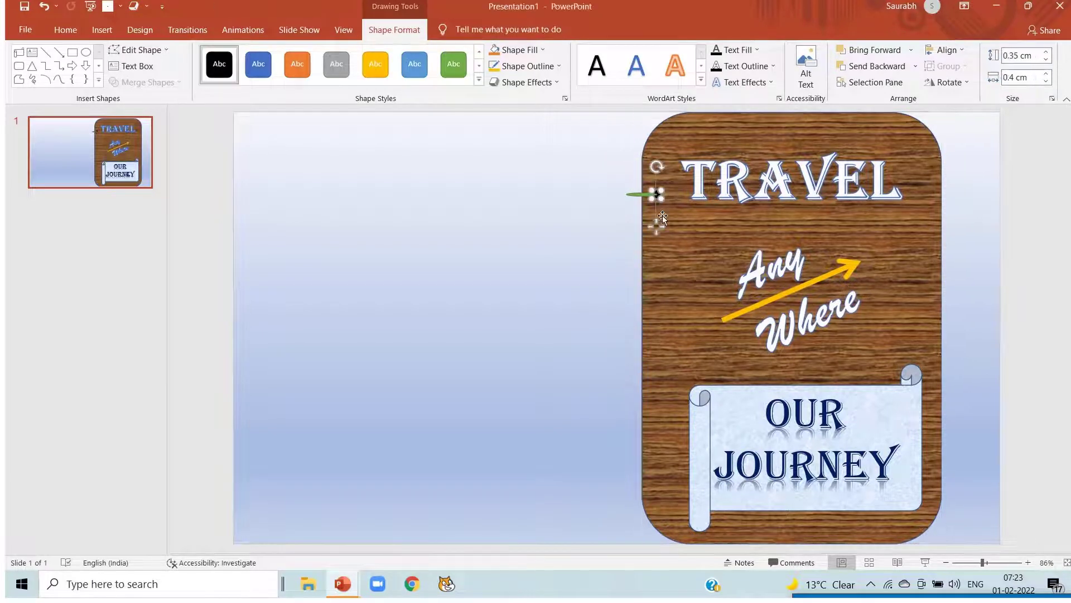
pyautogui.keyDown('shift'); pyautogui.click(636, 194); pyautogui.keyUp('shift')
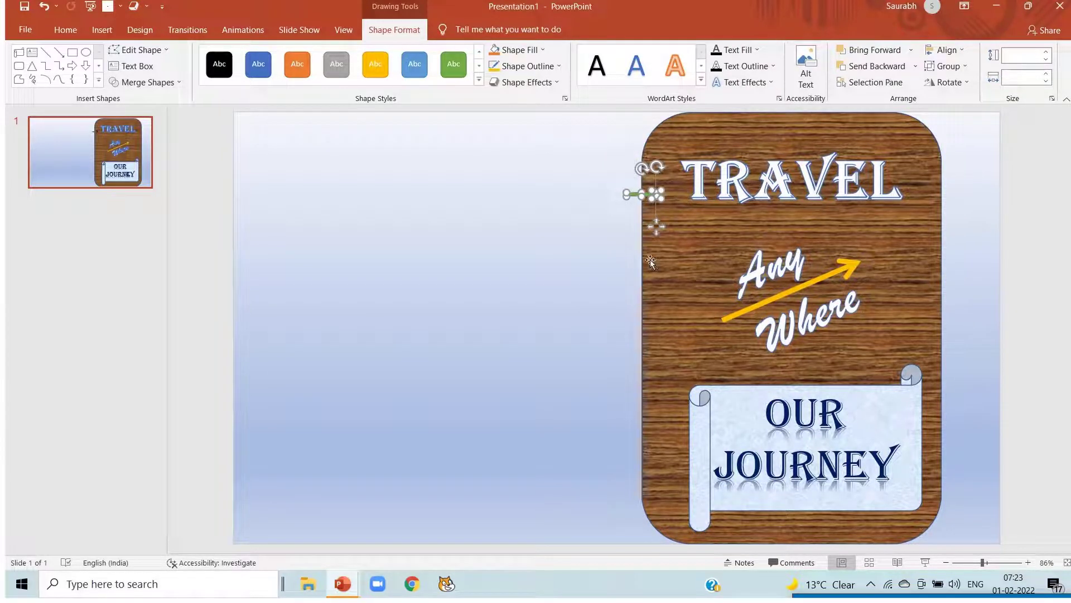
# Paste four more pin copies and space them evenly down the left edge.
pyautogui.hotkey('ctrl', 'v')
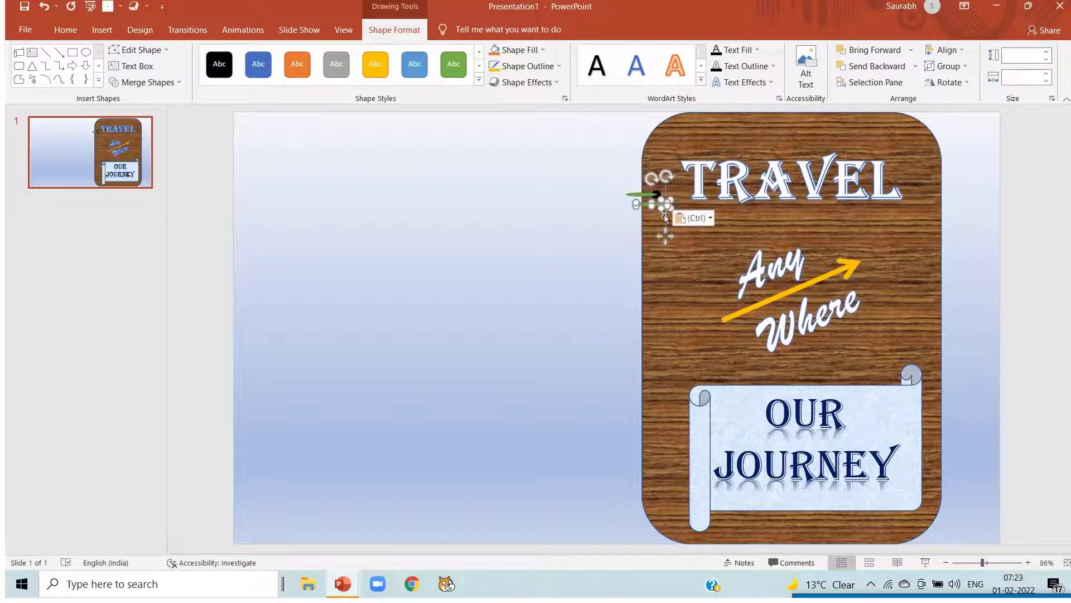
pyautogui.moveTo(663, 239); pyautogui.dragTo(656, 297)
pyautogui.hotkey('ctrl', 'v')
pyautogui.moveTo(663, 237); pyautogui.dragTo(654, 369)
pyautogui.hotkey('ctrl', 'v')
pyautogui.moveTo(666, 236); pyautogui.dragTo(658, 448)
pyautogui.hotkey('ctrl', 'v')
pyautogui.moveTo(667, 232); pyautogui.dragTo(655, 520)
pyautogui.click(615, 466)
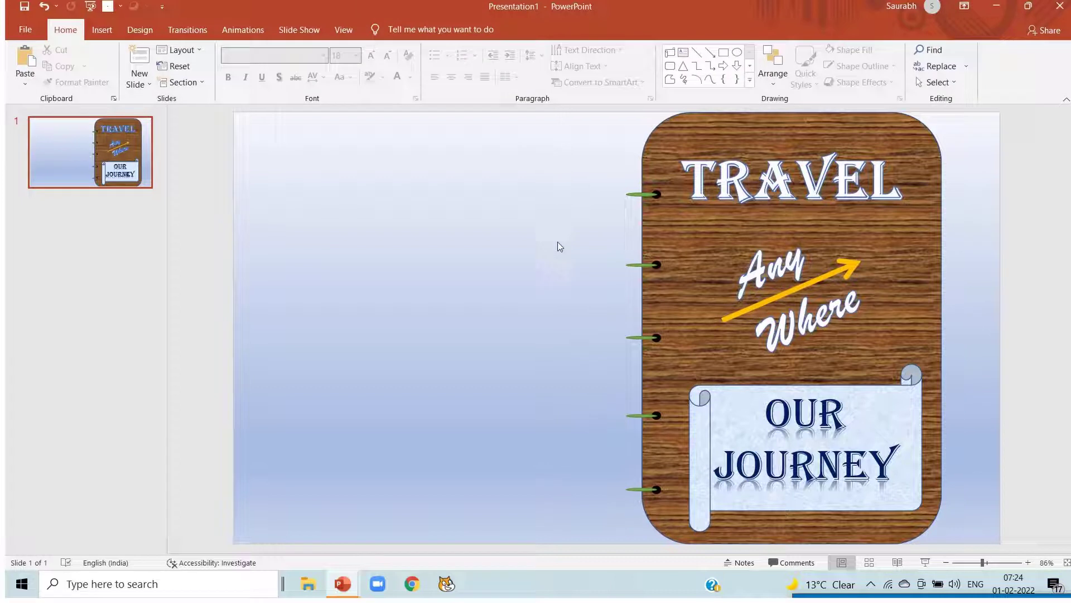
# Duplicate slide 1 as slide 2 and delete TRAVEL, Any Where, the arrow and the scroll.
pyautogui.click(58, 158)
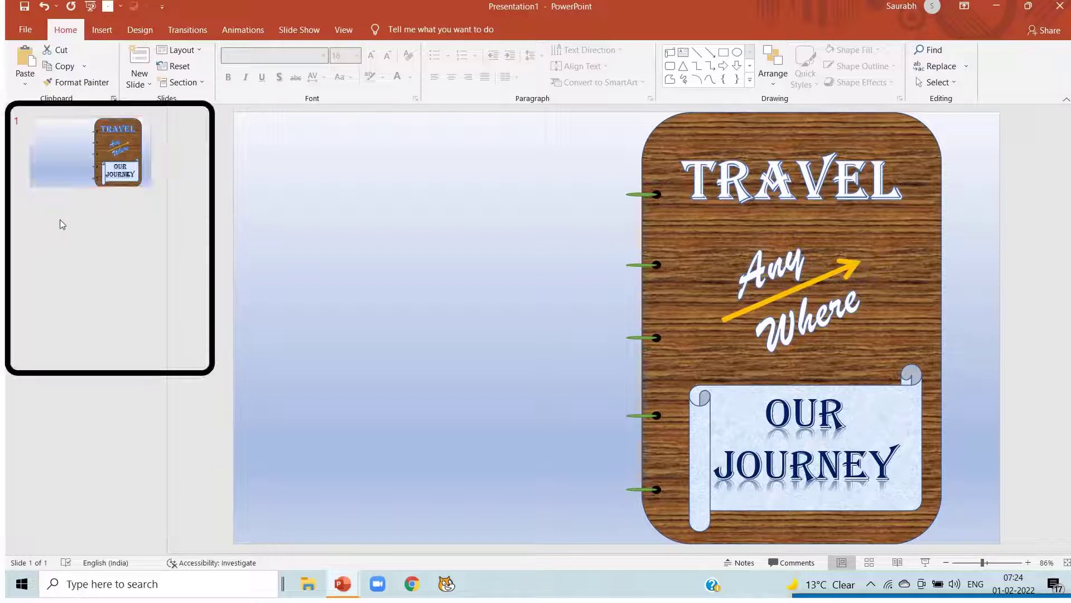
pyautogui.hotkey('ctrl', 'v')
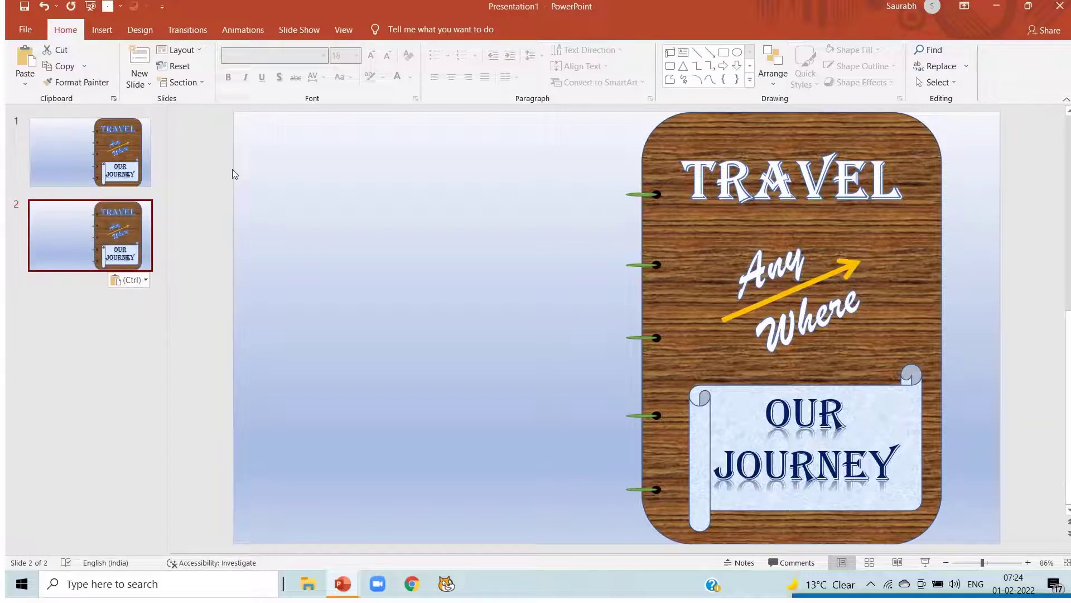
pyautogui.click(736, 145)
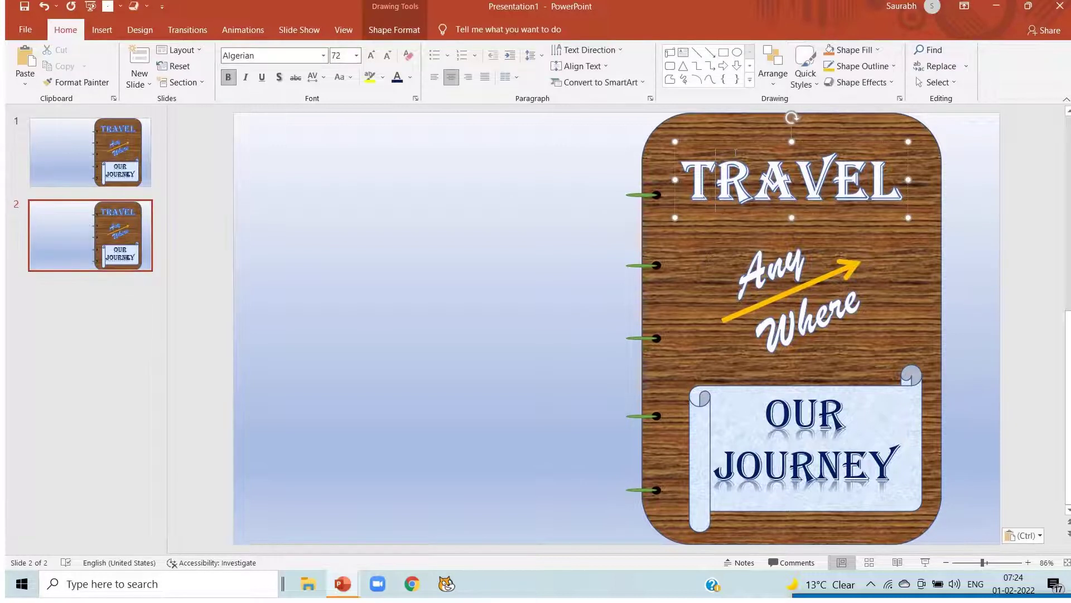
pyautogui.press('Delete')
pyautogui.click(740, 292)
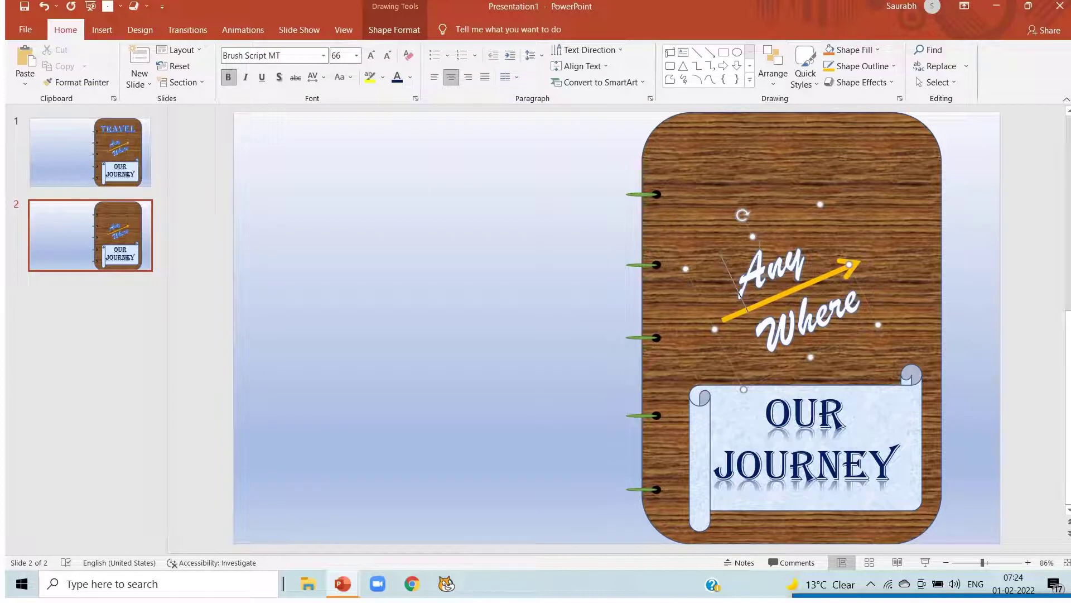
pyautogui.press('Delete')
pyautogui.click(813, 283)
pyautogui.press('Delete')
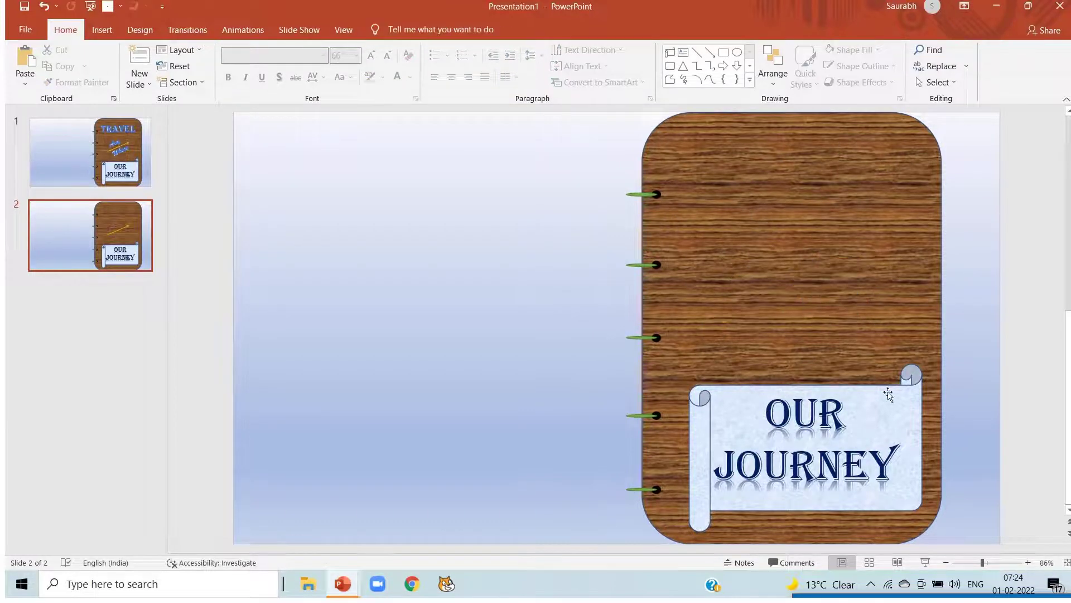
pyautogui.click(898, 401)
pyautogui.press('Delete')
# Delete the OUR JOURNEY text, restoring the wood board removed by mistake.
pyautogui.click(825, 412)
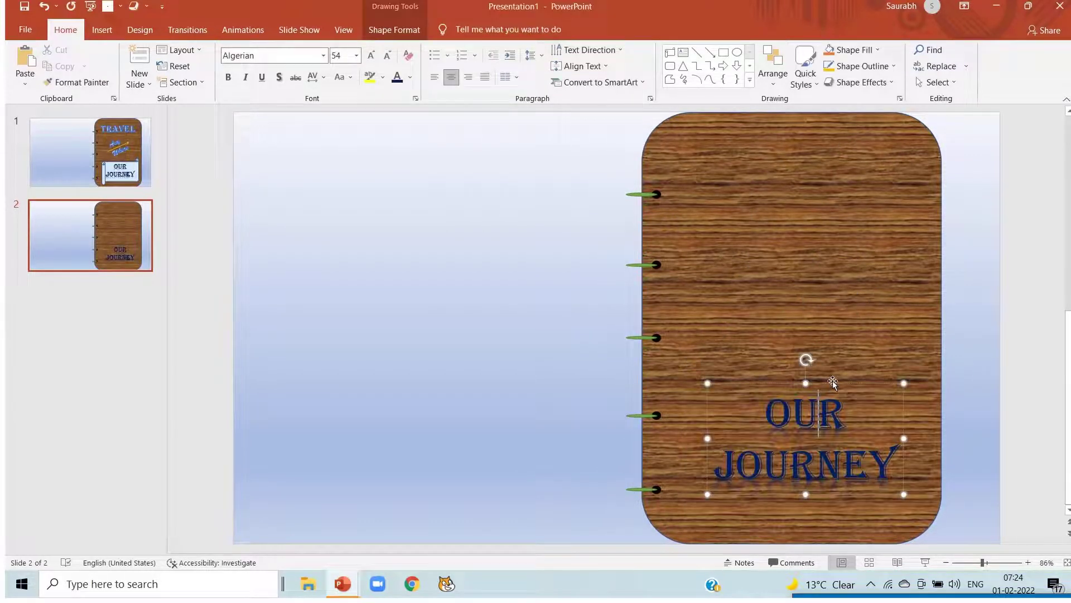
pyautogui.click(833, 381)
pyautogui.press('Delete')
pyautogui.hotkey('ctrl', 'z')
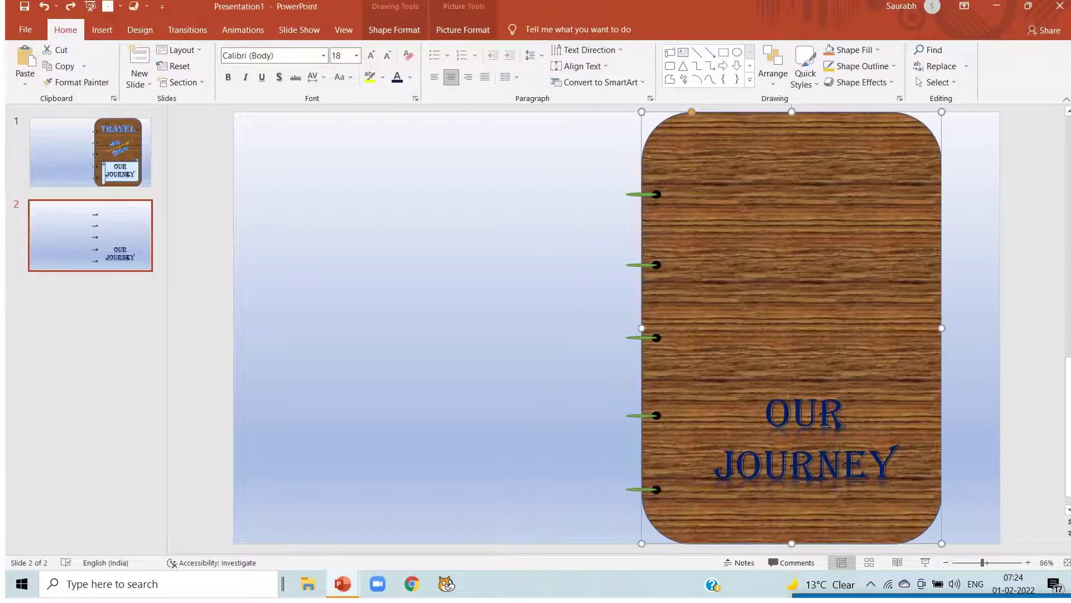
pyautogui.click(792, 413)
pyautogui.click(793, 383)
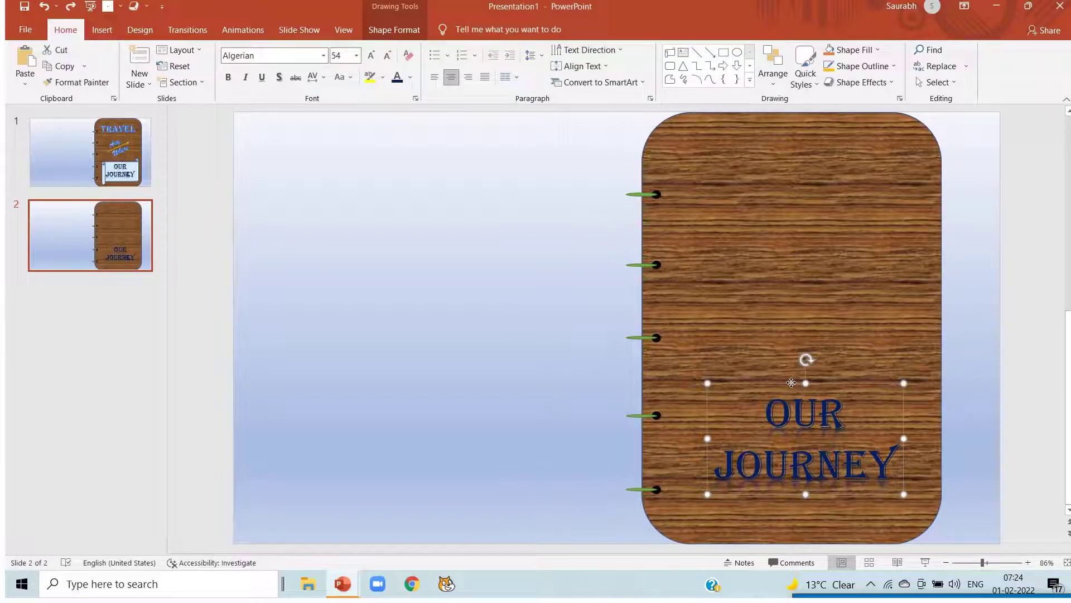
pyautogui.press('Delete')
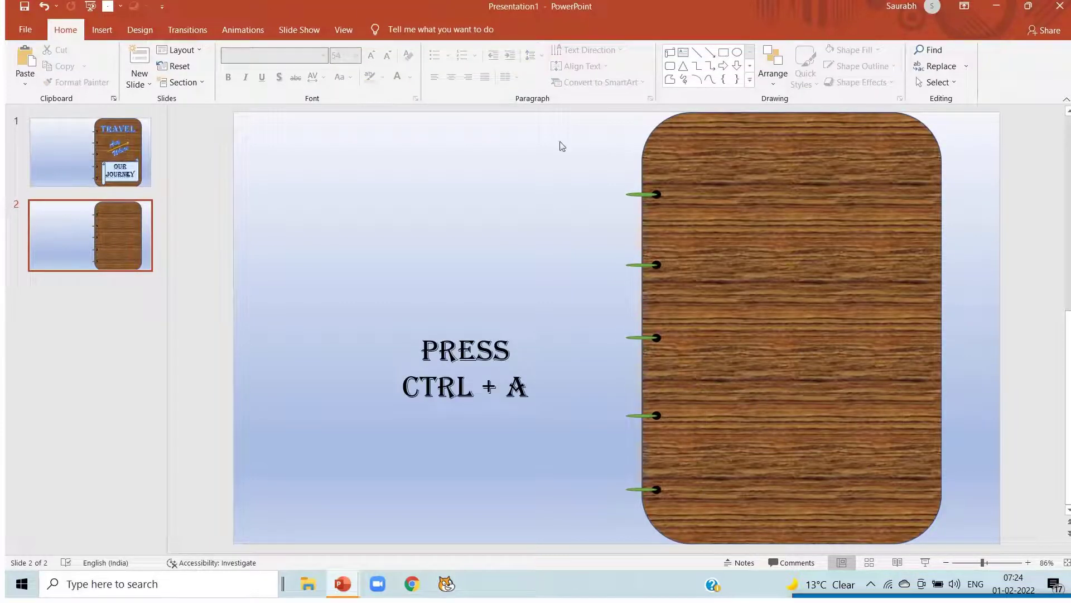
# Group the wood board and its pins, then paste a copy on the slide's left half.
pyautogui.hotkey('ctrl', 'a')
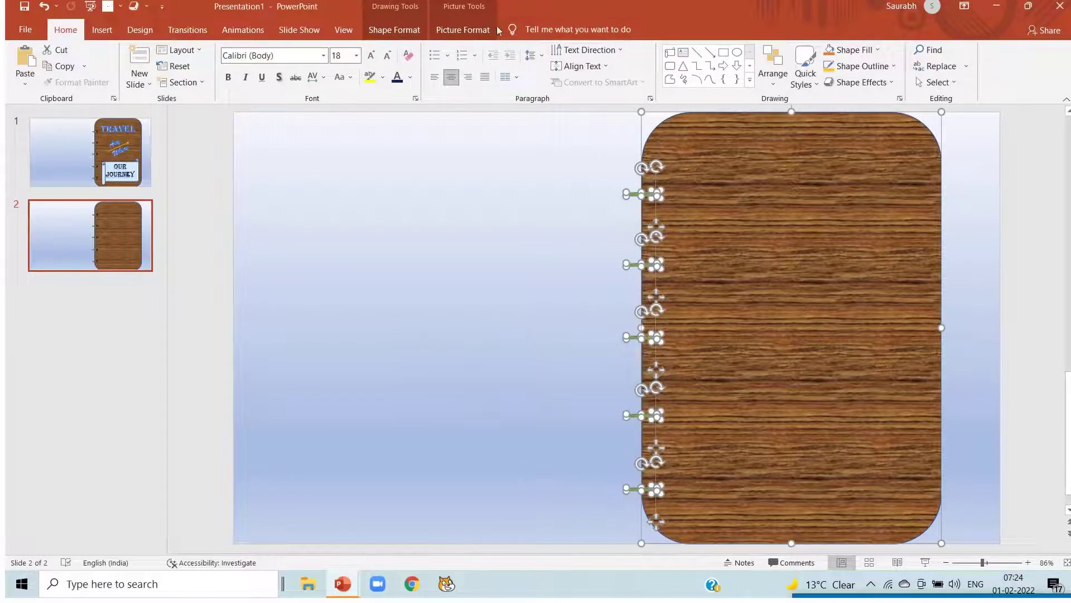
pyautogui.click(477, 32)
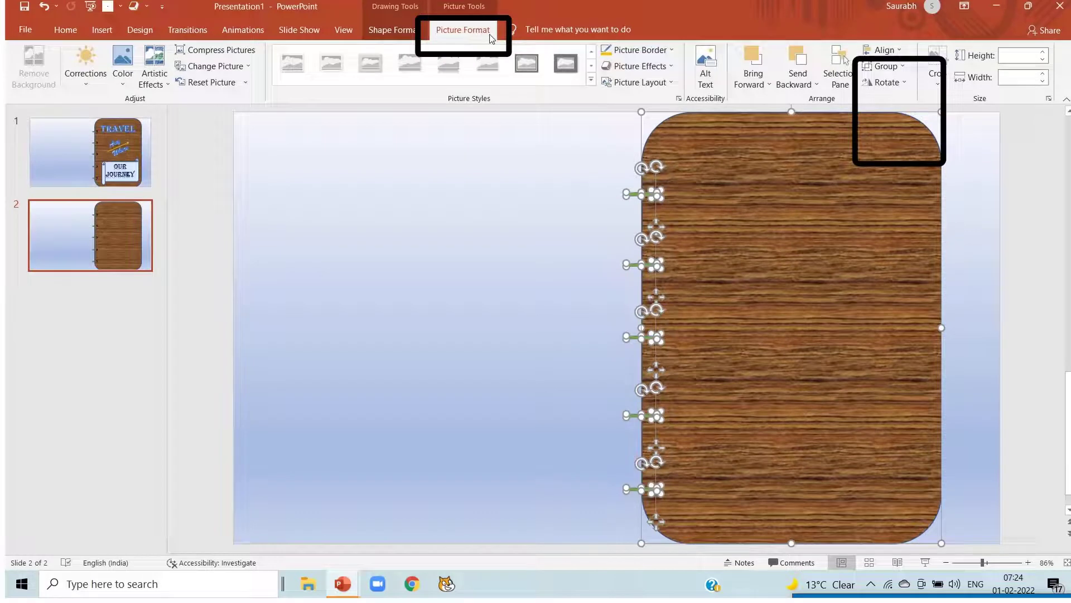
pyautogui.click(885, 66)
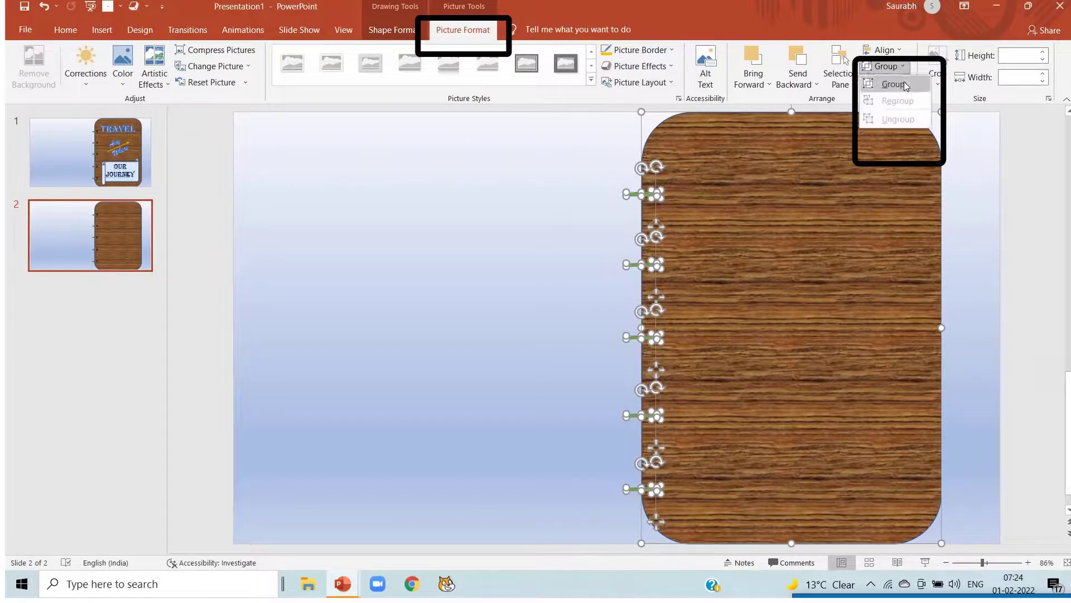
pyautogui.click(904, 85)
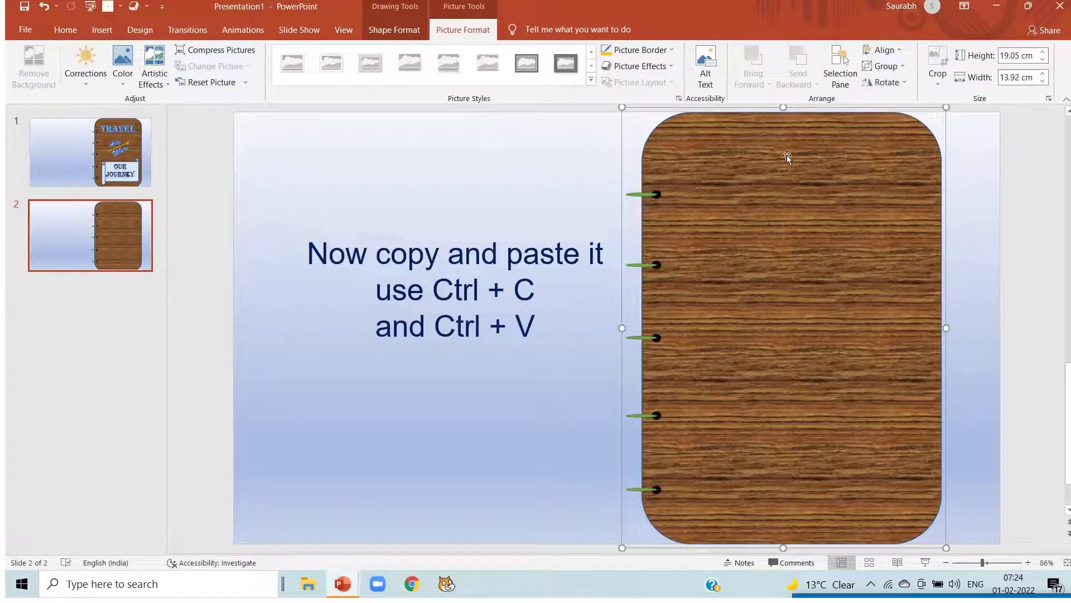
pyautogui.hotkey('ctrl', 'c')
pyautogui.hotkey('ctrl', 'v')
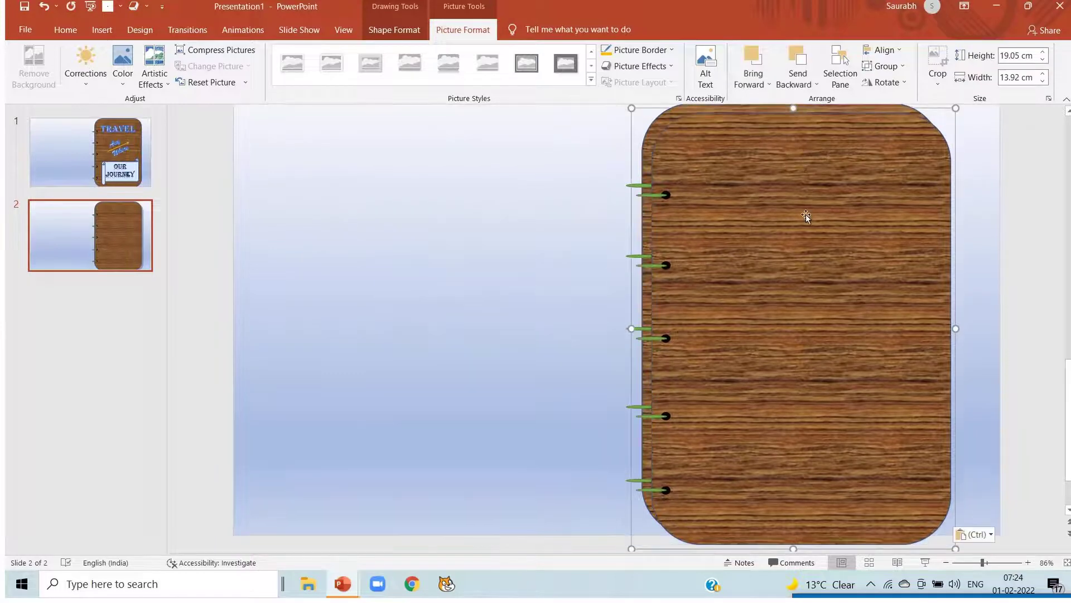
pyautogui.moveTo(805, 214)
pyautogui.mouseDown()
pyautogui.moveTo(462, 251)
pyautogui.moveTo(438, 240)
pyautogui.mouseUp()
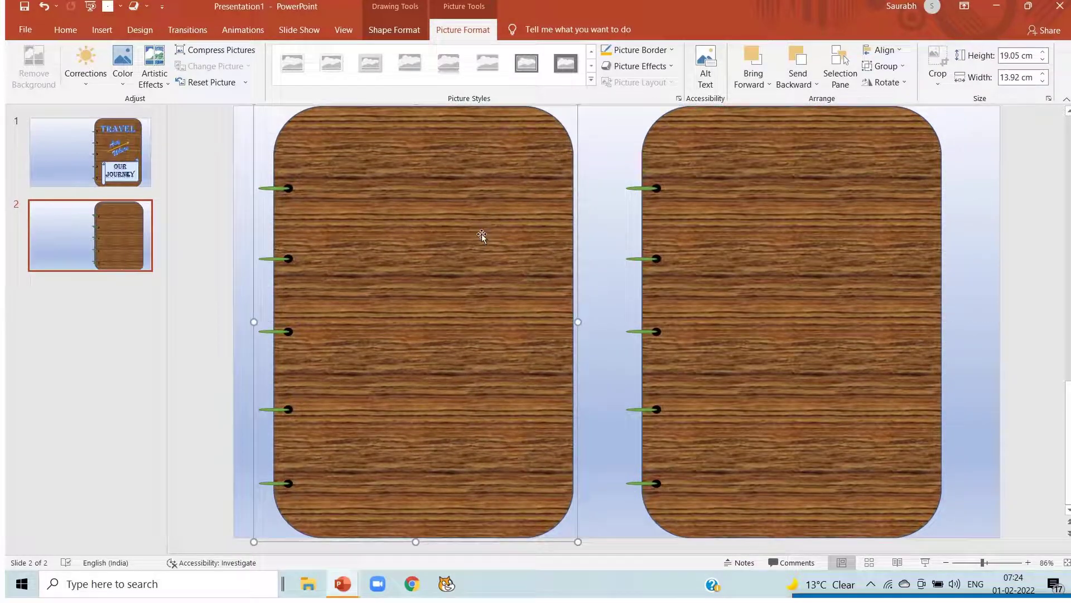
# Flip the left board horizontally and nudge both boards together at the center.
pyautogui.click(890, 82)
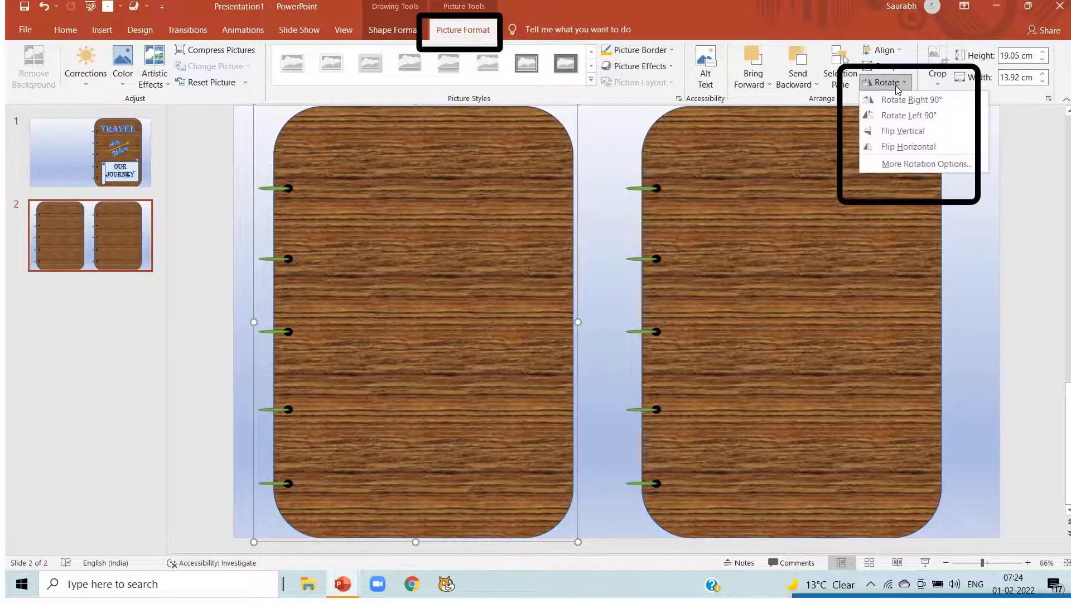
pyautogui.click(909, 147)
pyautogui.moveTo(395, 361); pyautogui.dragTo(430, 366)
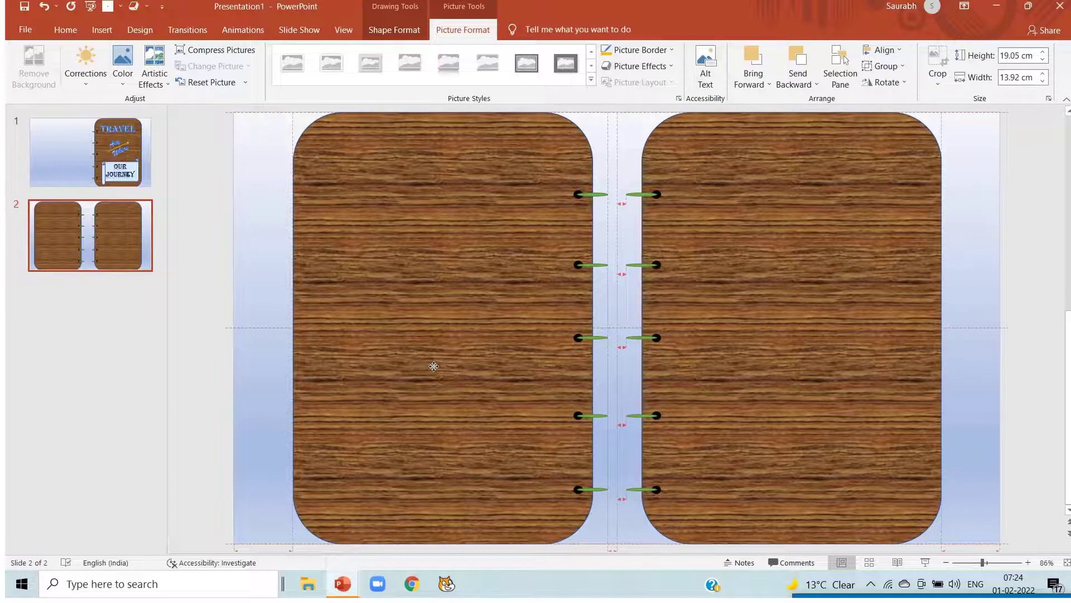
pyautogui.moveTo(434, 366); pyautogui.dragTo(433, 363)
pyautogui.moveTo(752, 383); pyautogui.dragTo(749, 385)
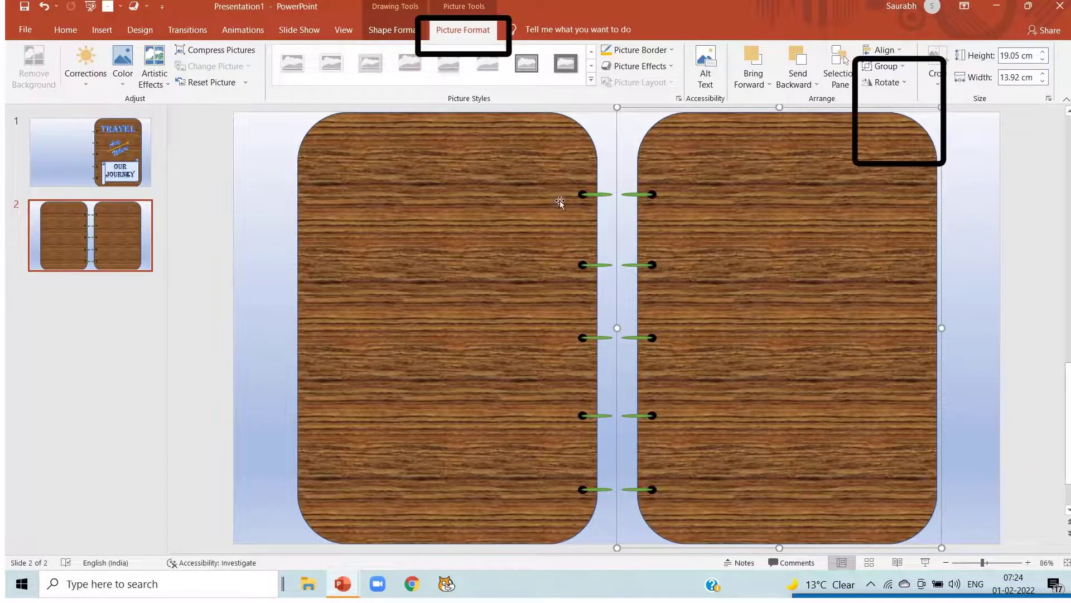
# Ungroup the right board and then the left board.
pyautogui.click(906, 72)
pyautogui.click(892, 118)
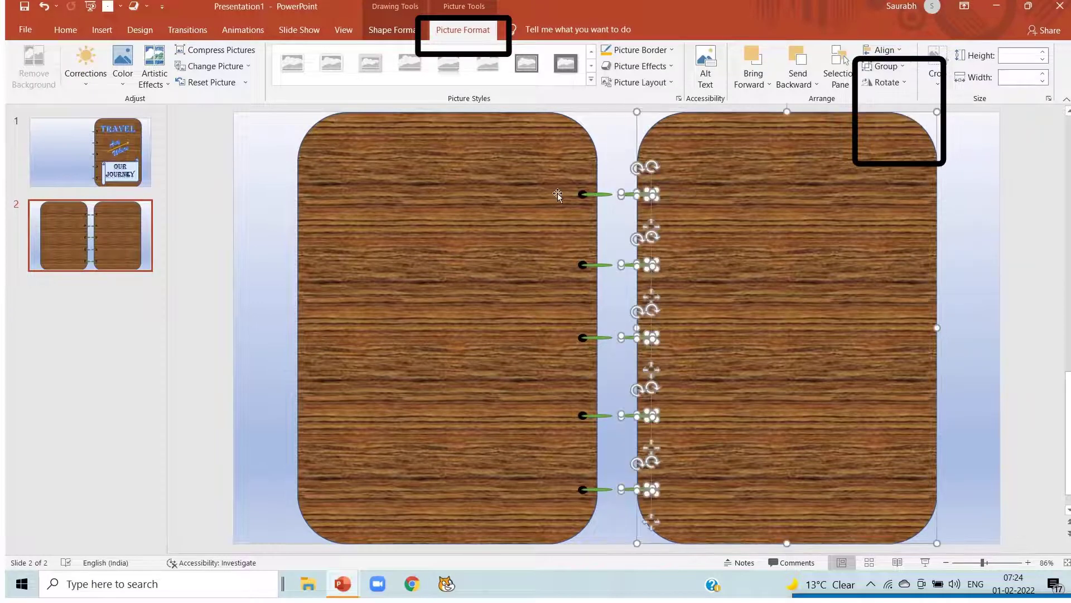
pyautogui.click(554, 193)
pyautogui.click(887, 67)
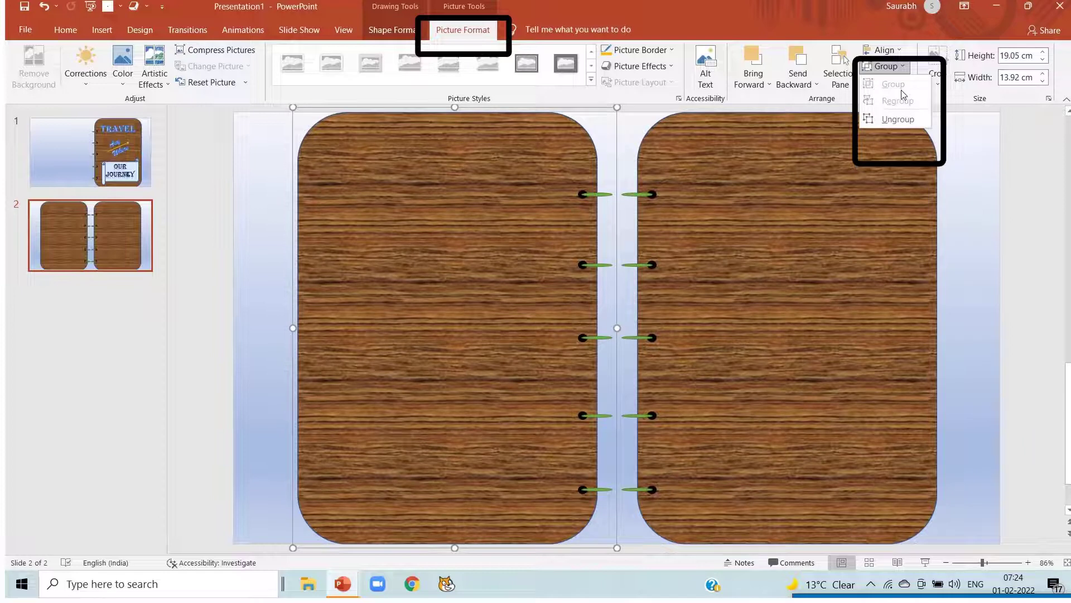
pyautogui.click(903, 117)
# Delete the green stem of the right board's top pin, leaving its black dot.
pyautogui.click(795, 245)
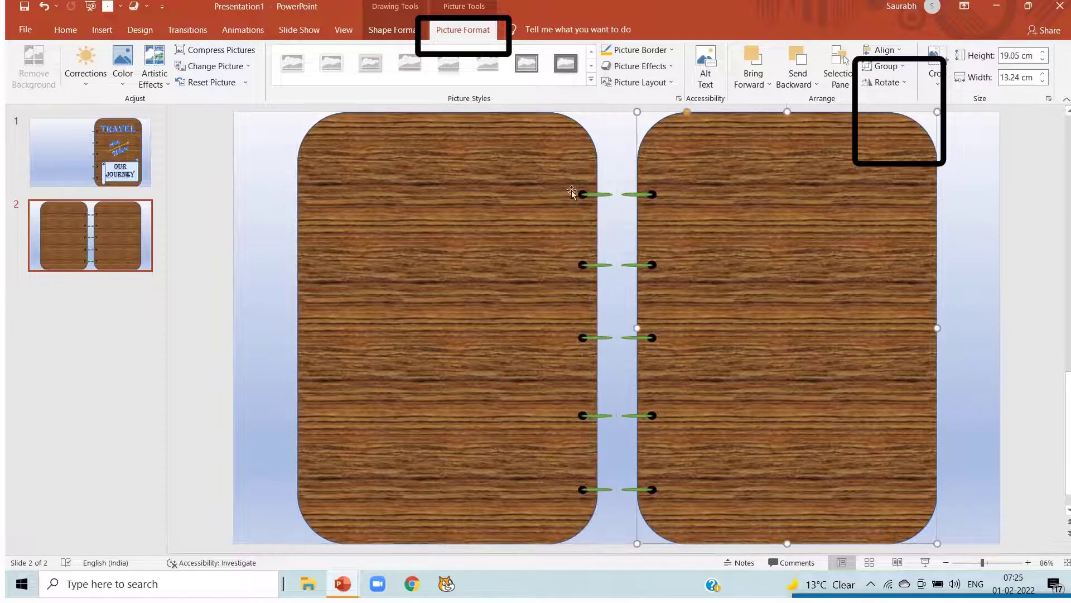
pyautogui.click(648, 194)
pyautogui.press('Delete')
pyautogui.click(636, 265)
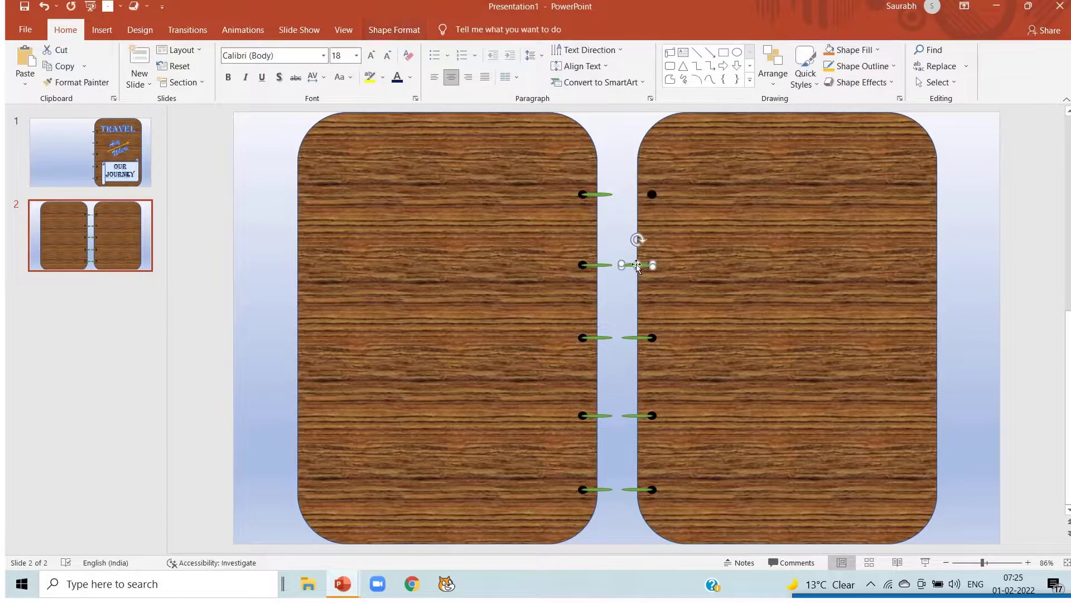